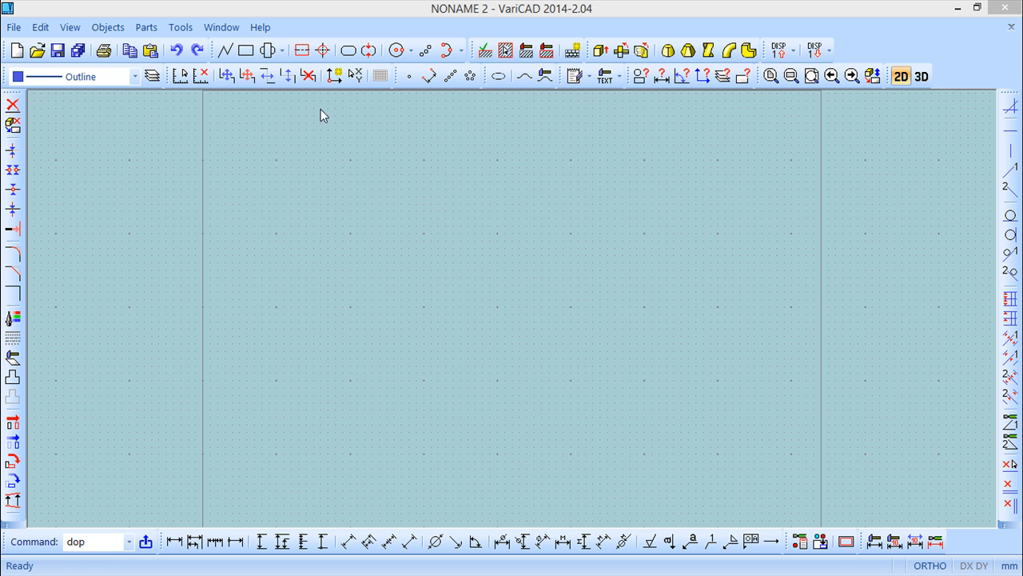
Step: Start a multi-line note and enter the lines 'VariCAD' and 'Lesson n19'
left_click(108, 28)
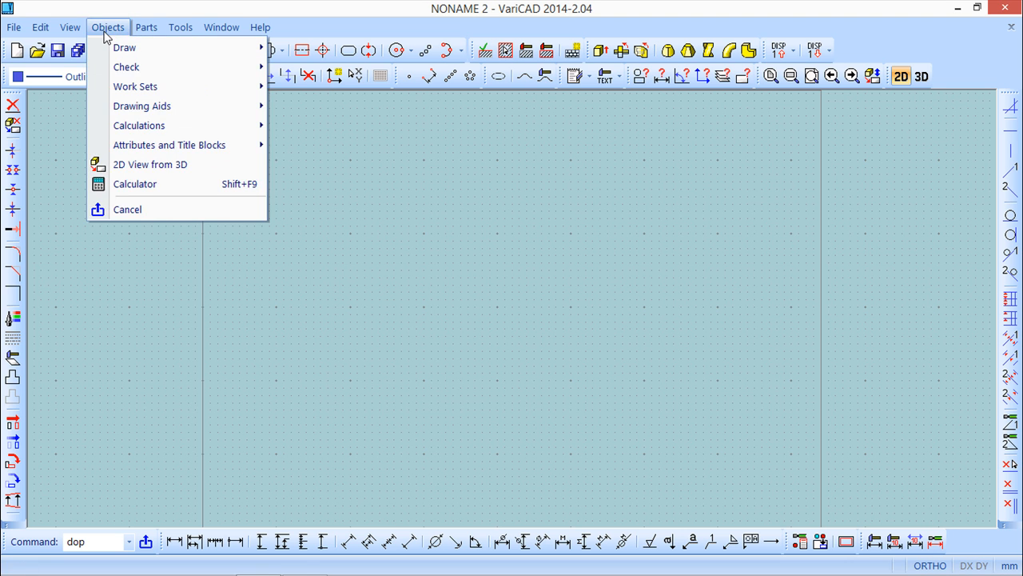
mouse_move(127, 51)
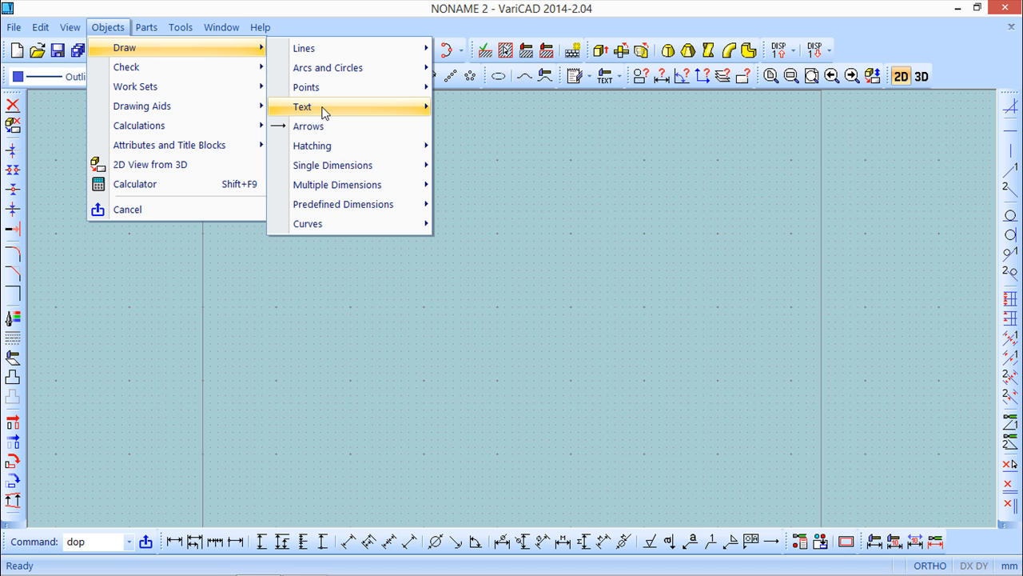
mouse_move(321, 110)
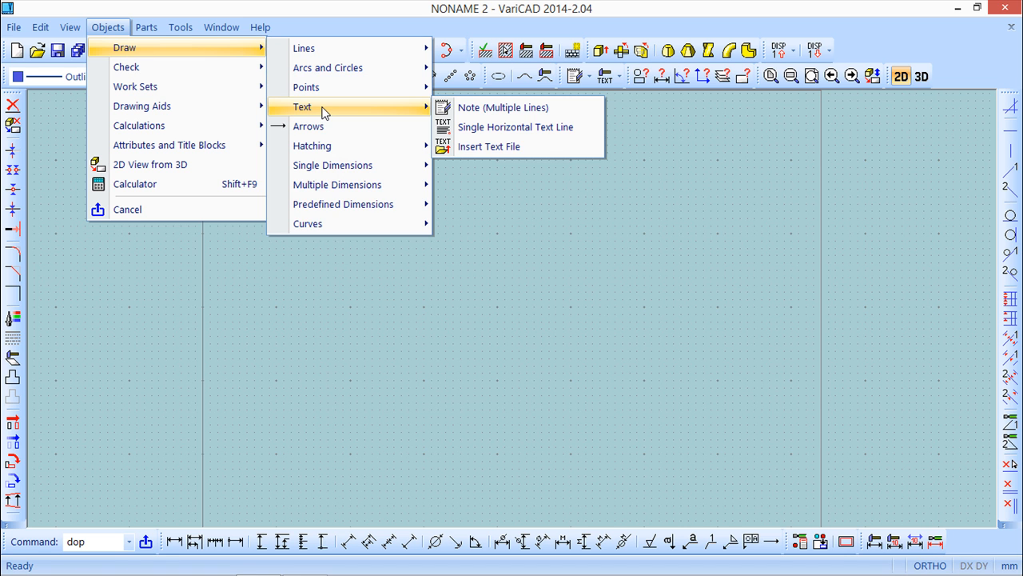
left_click(502, 112)
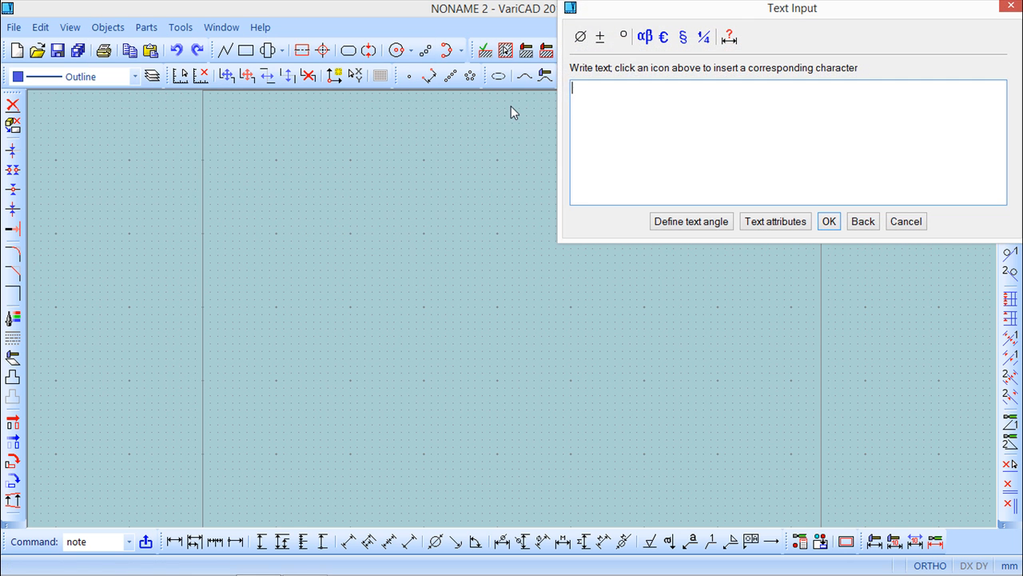
left_click_drag(761, 10, 727, 110)
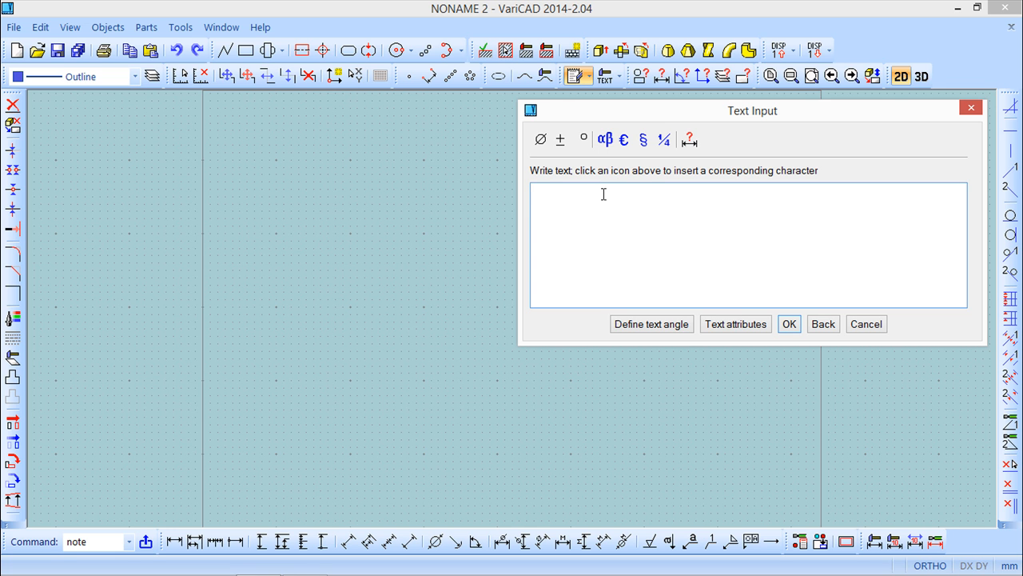
type("VariCAD")
key("Return")
type("Lesson n19")
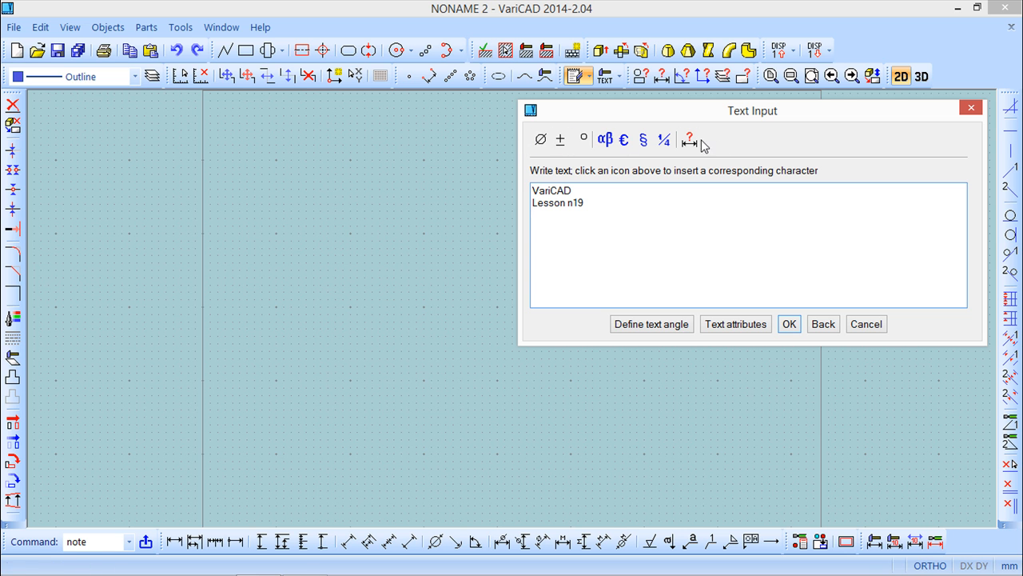
Step: Add diameter, plus-minus, degree and alpha symbols on a third line of the note
left_click(542, 140)
left_click(563, 143)
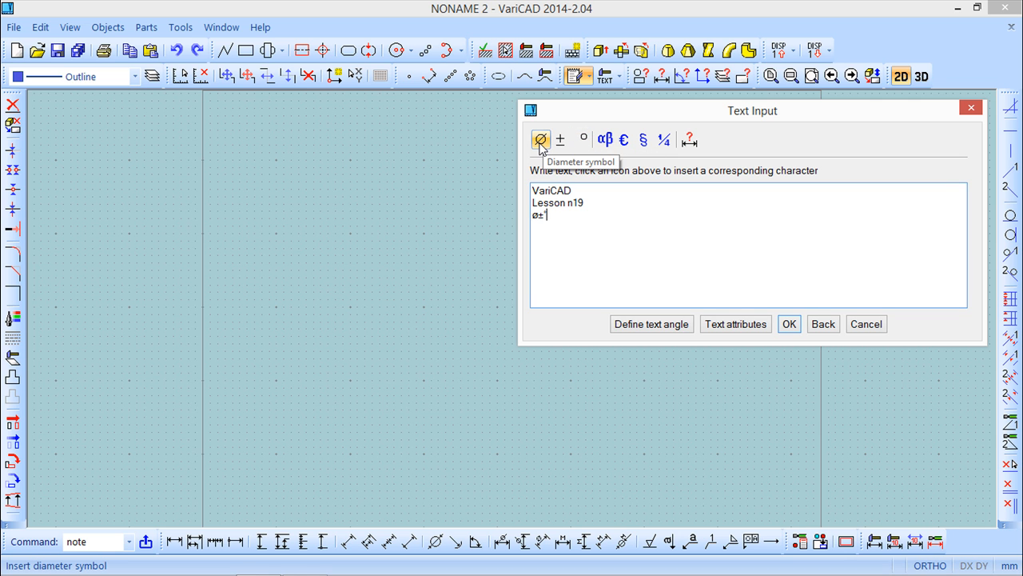
left_click(606, 141)
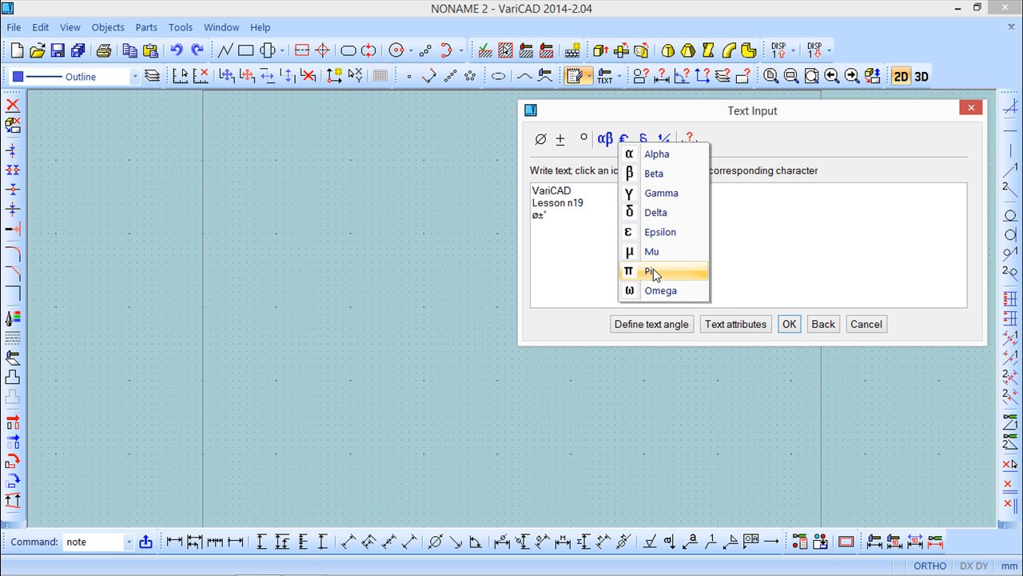
left_click(655, 154)
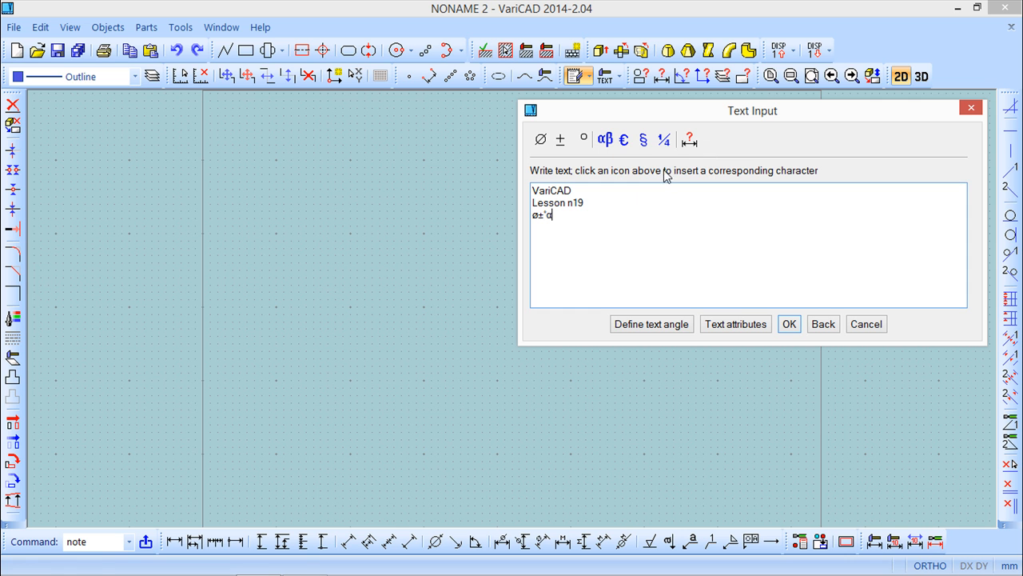
left_click(627, 143)
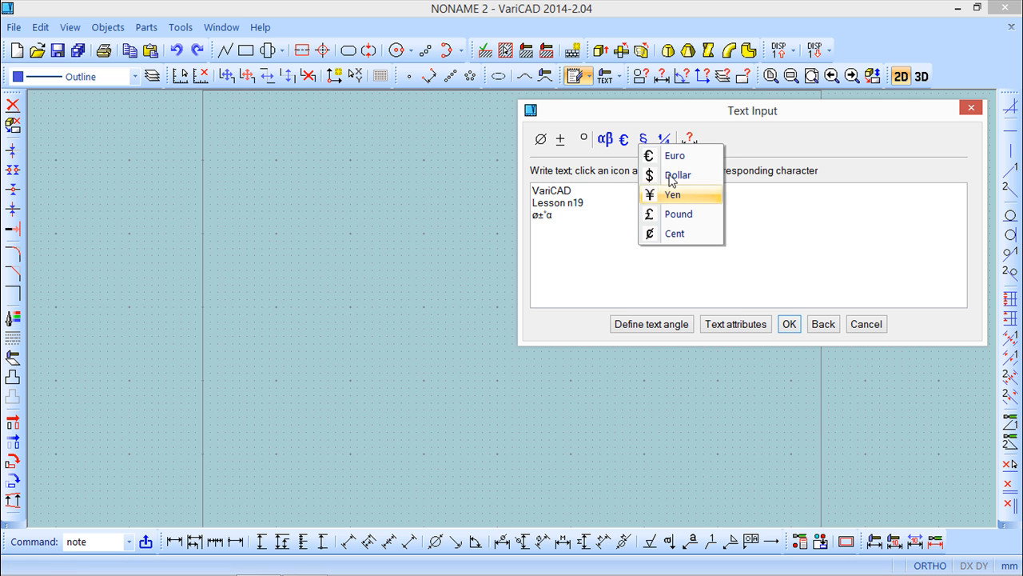
left_click(659, 108)
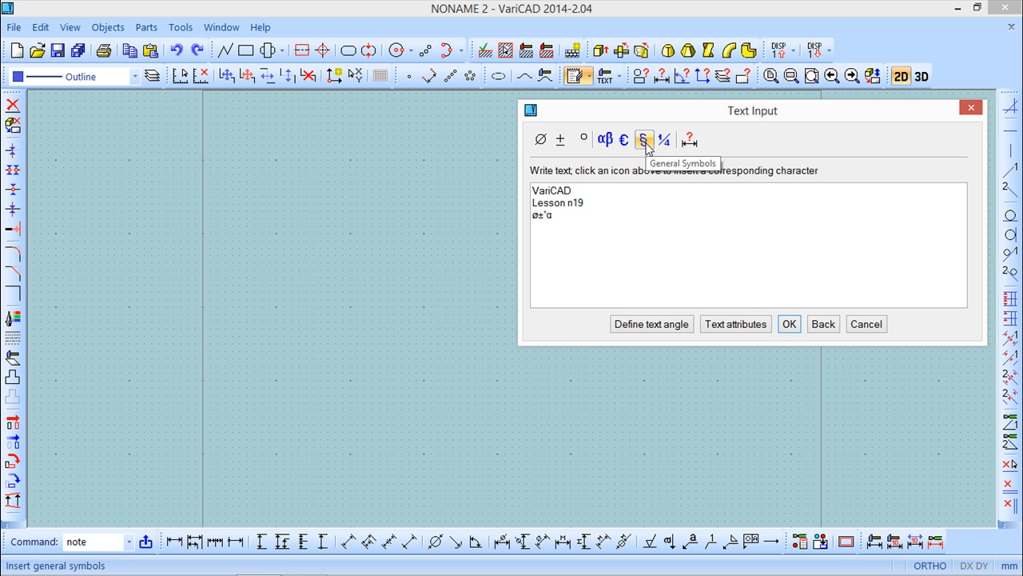
left_click(644, 141)
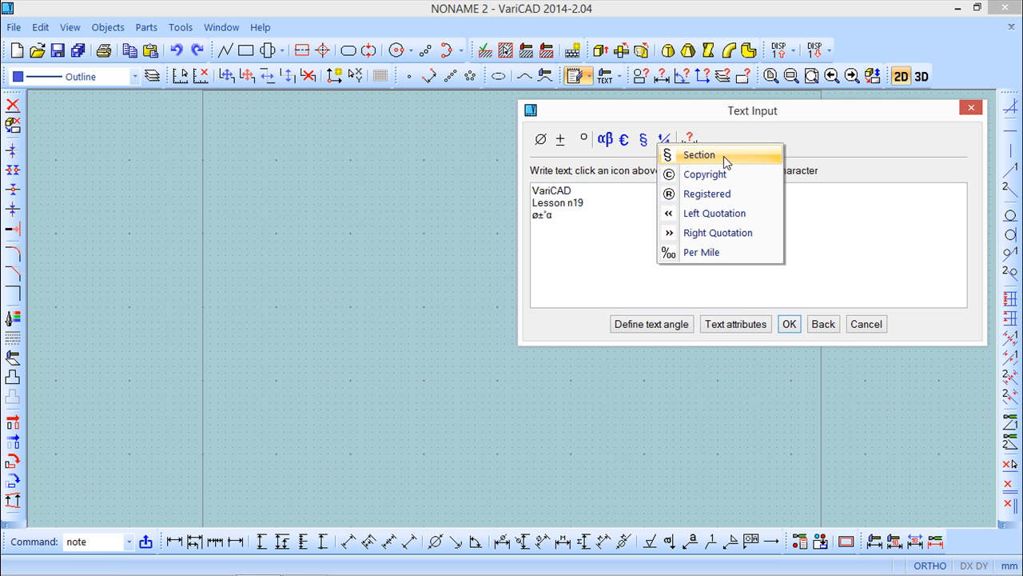
left_click(810, 108)
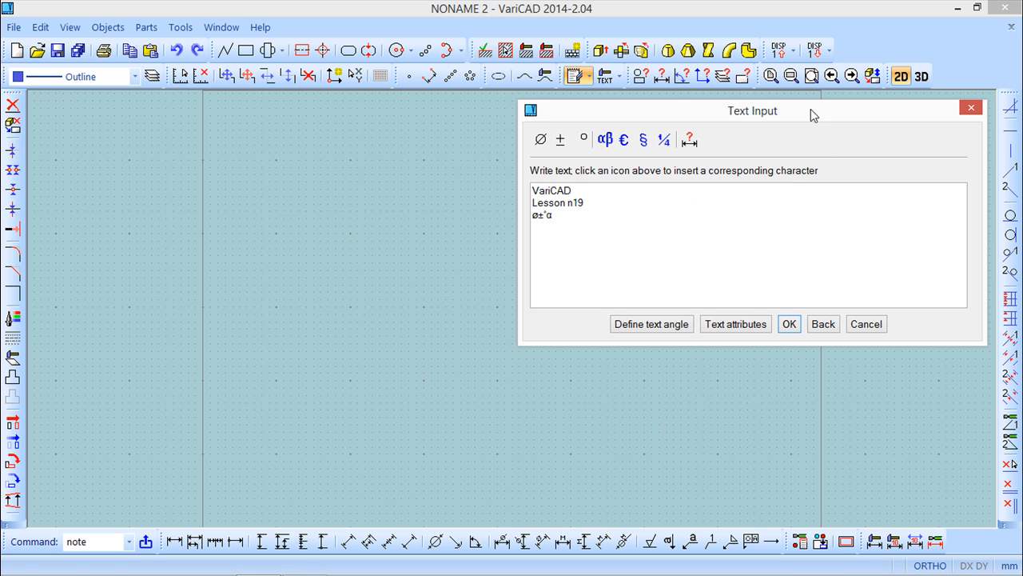
left_click(665, 141)
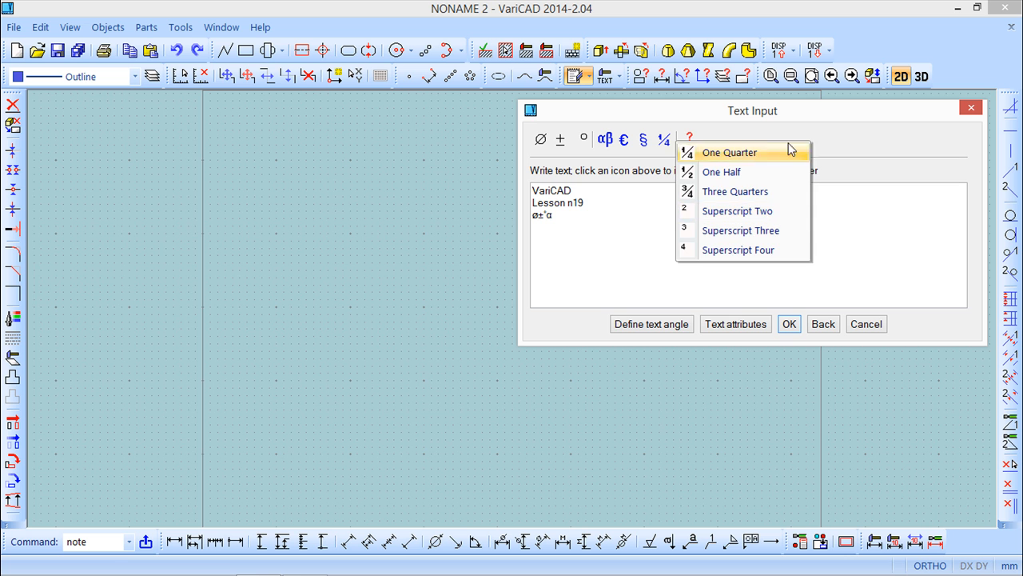
left_click(848, 132)
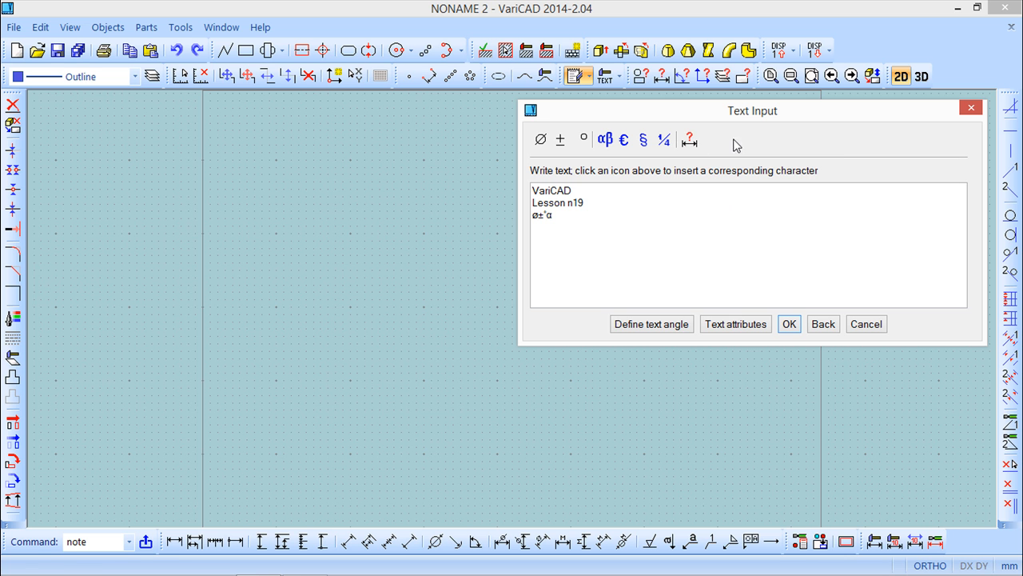
Step: Insert a measured 2D distance between two picked drawing points after the symbols
left_click(689, 140)
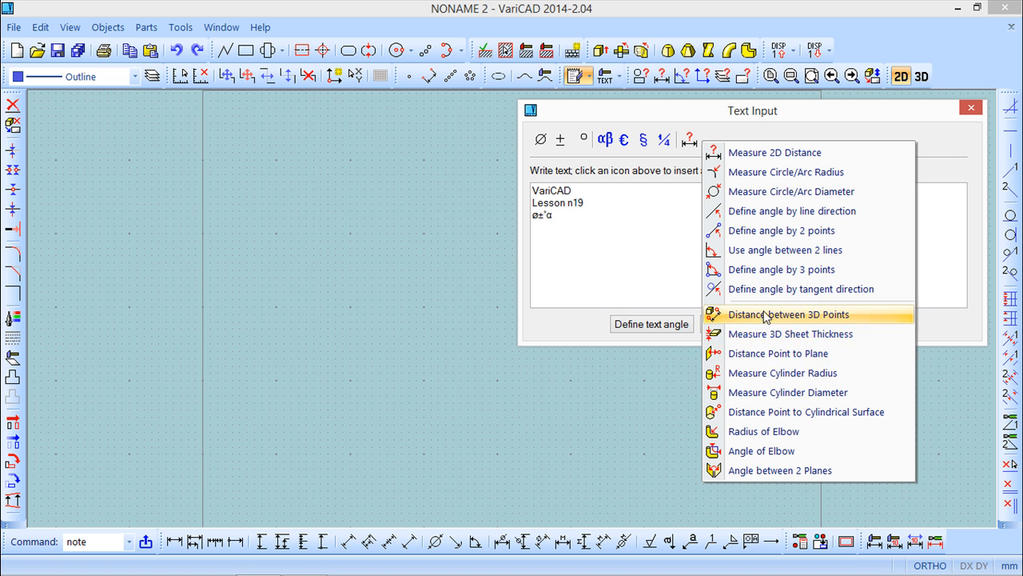
left_click(788, 153)
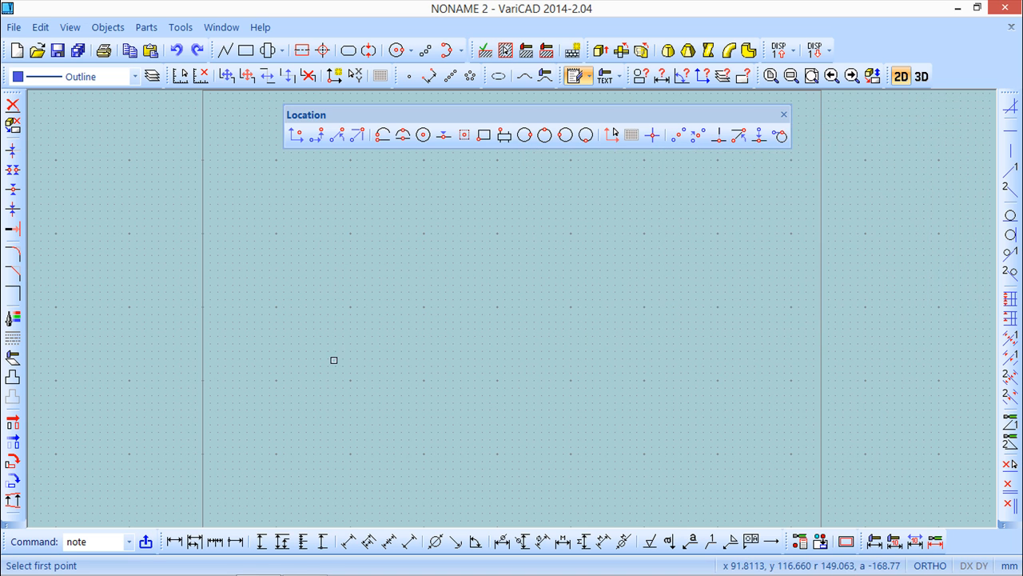
left_click(369, 333)
left_click(490, 336)
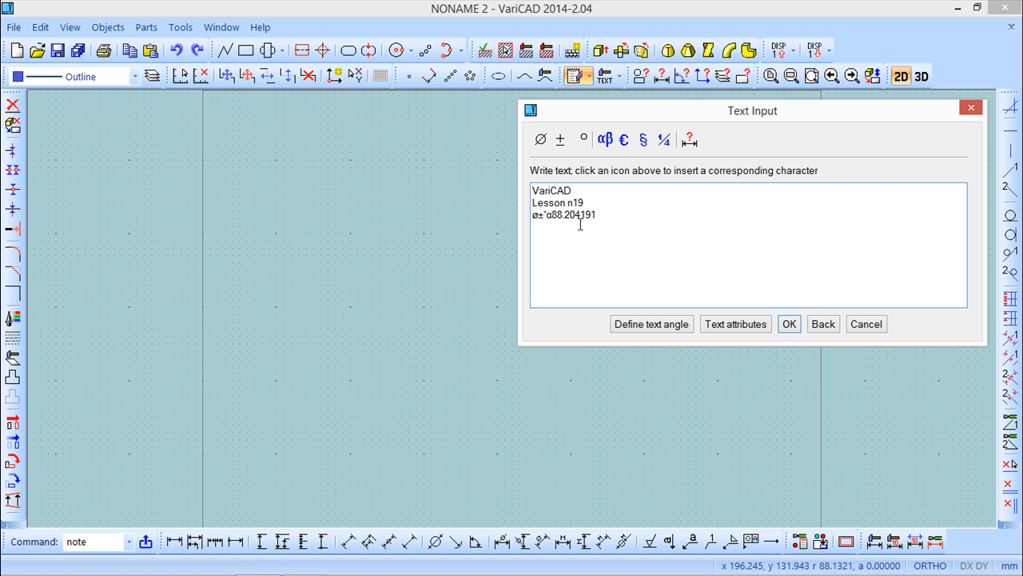
Step: On a new fourth line, insert another measured value picked in the drawing
key("Return")
left_click(689, 140)
left_click(704, 170)
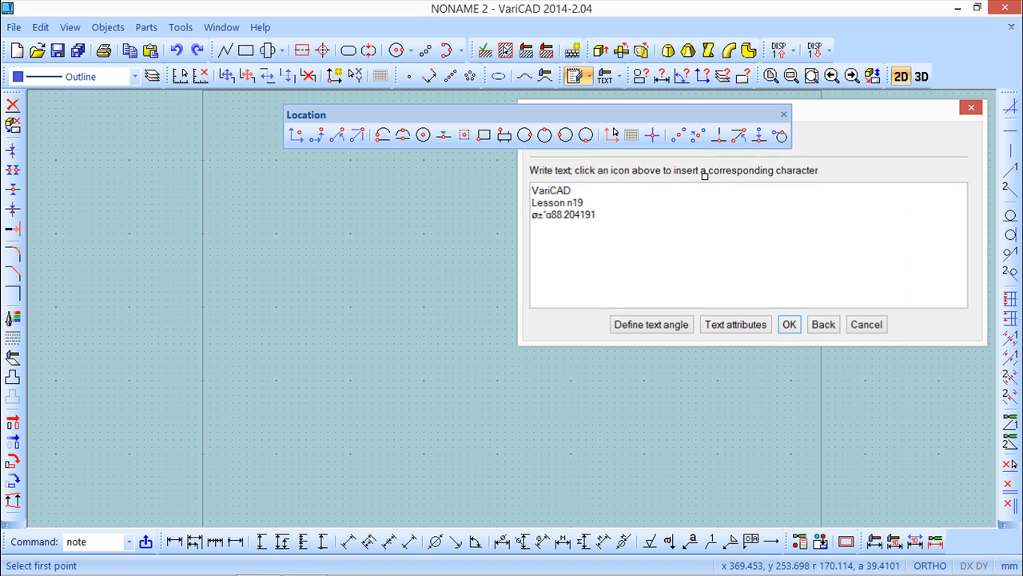
left_click(388, 304)
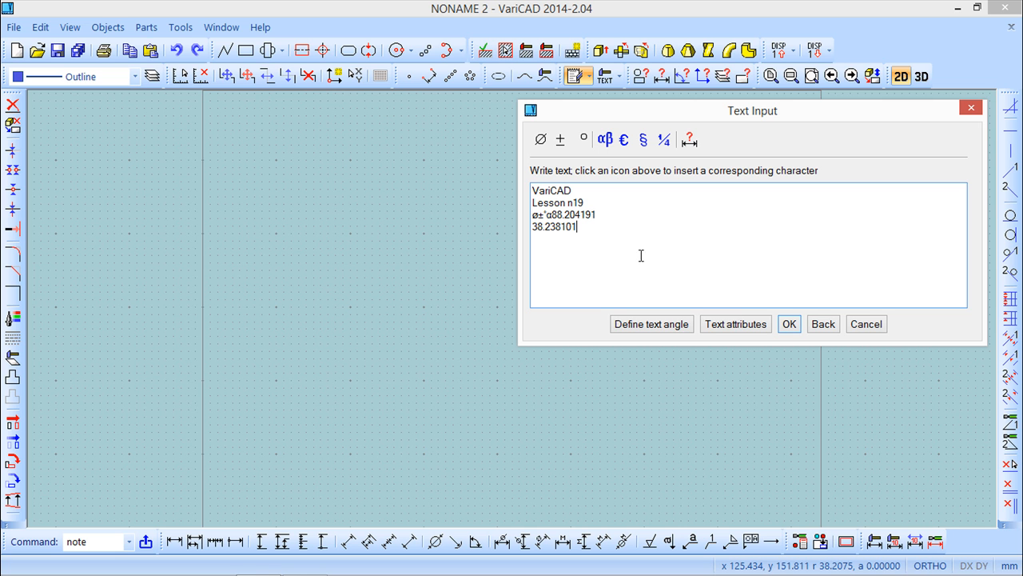
Step: Define the note's text angle by two points picked in the drawing
left_click(662, 324)
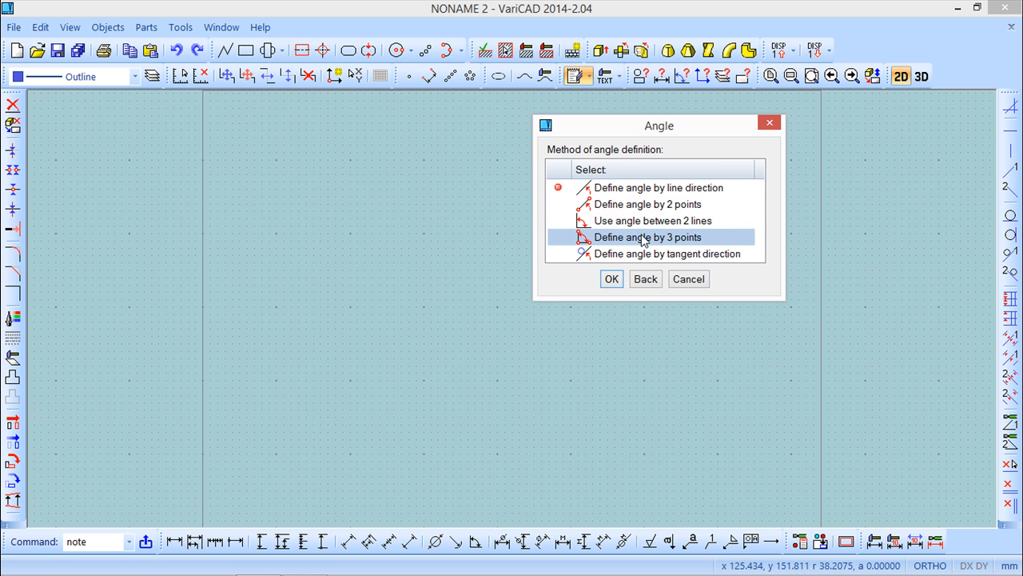
double_click(697, 209)
left_click(374, 360)
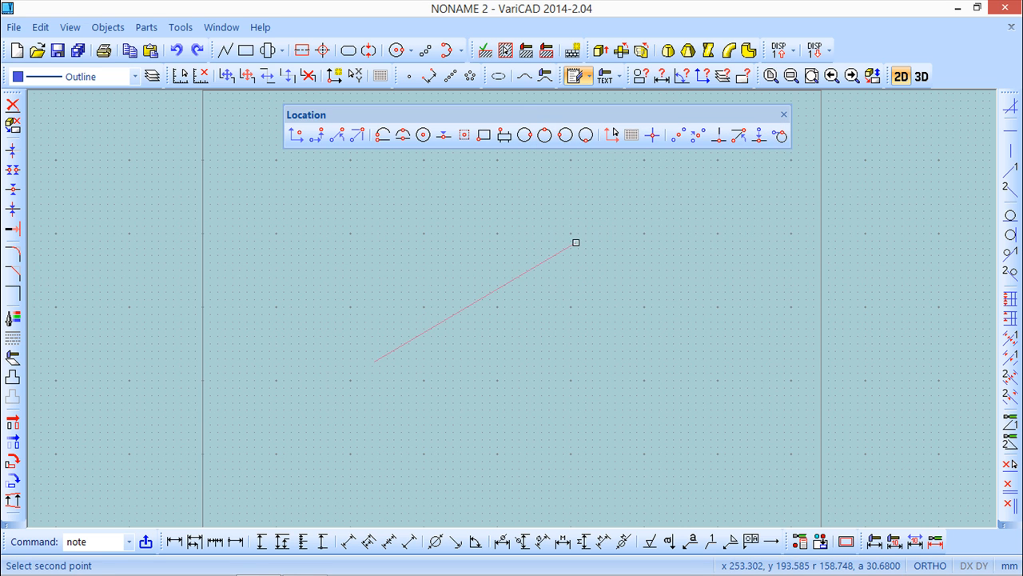
left_click(576, 242)
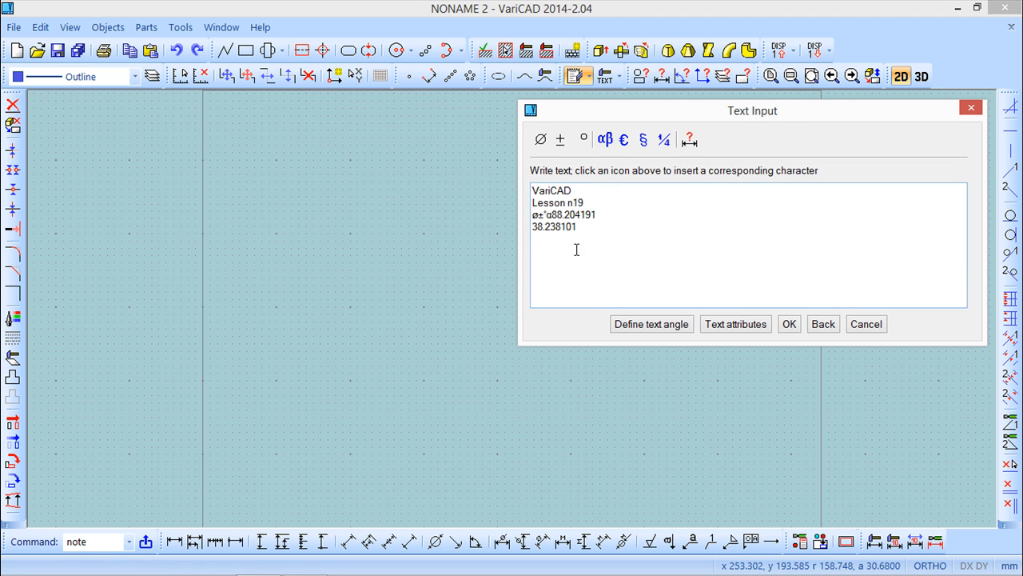
Step: Review the text attributes and keep the lower-left insertion point
left_click(735, 323)
left_click_drag(665, 126, 414, 211)
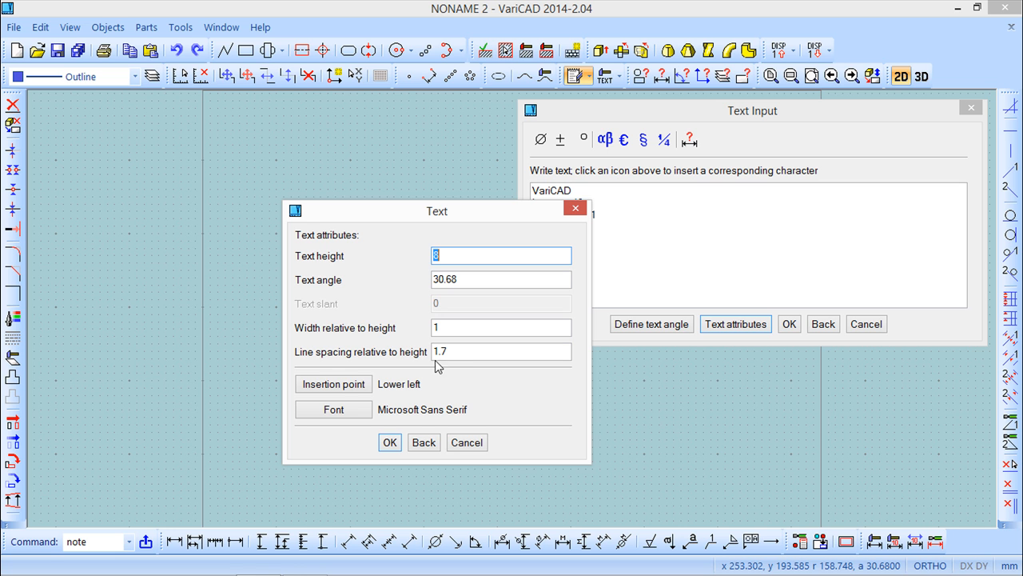
left_click(338, 389)
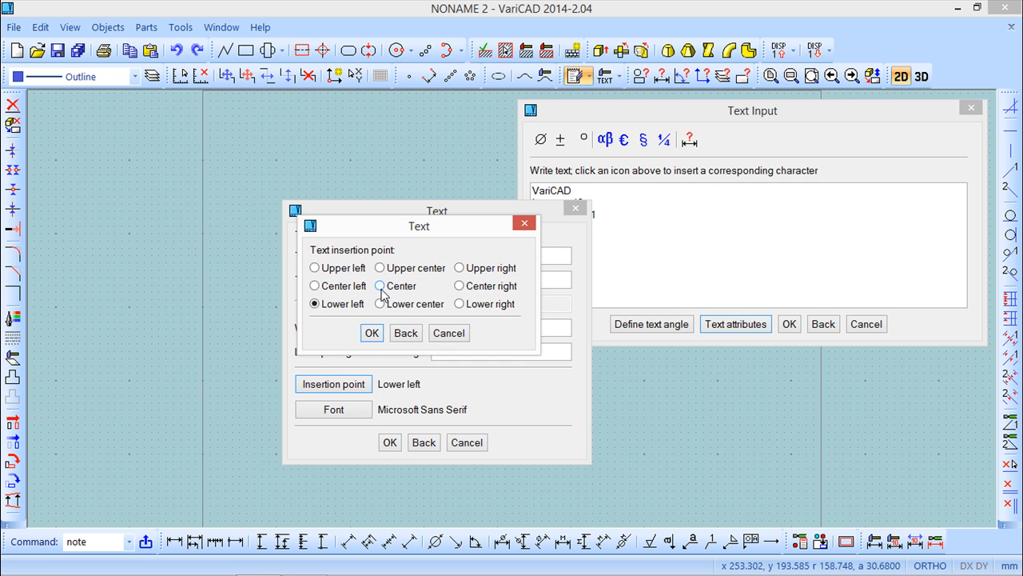
left_click(371, 335)
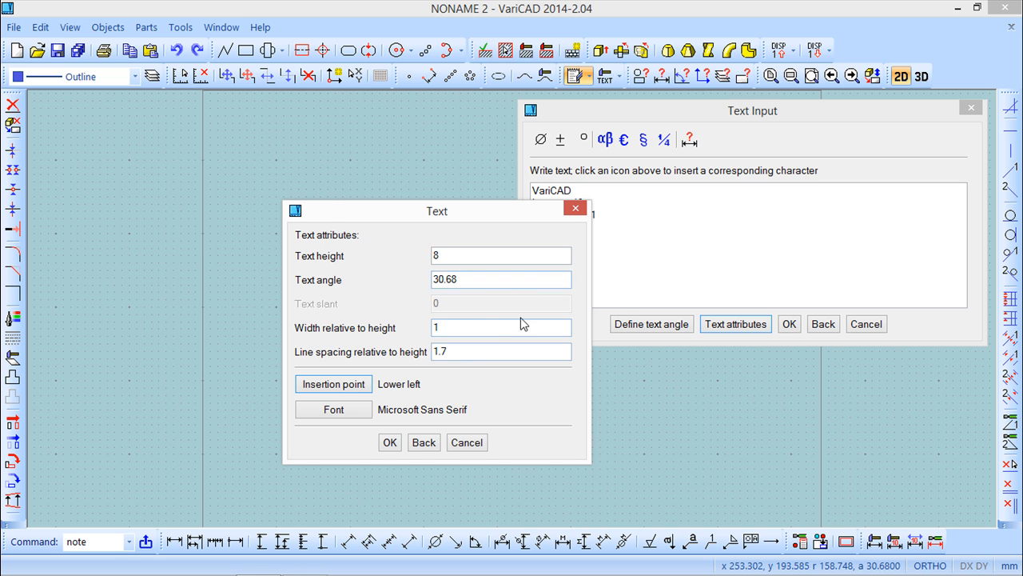
left_click(390, 444)
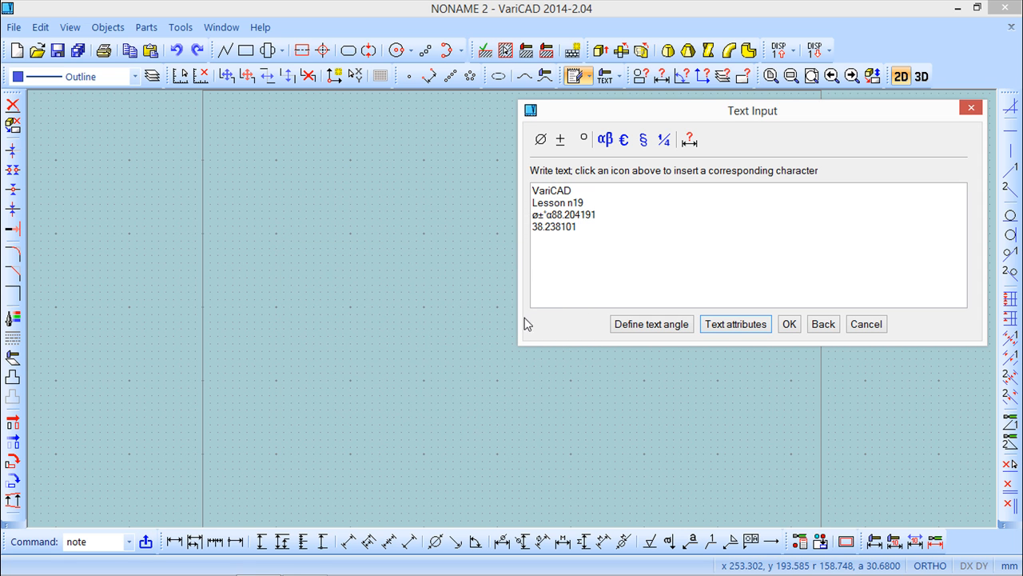
Step: Place the angled note in the drawing and exit the command
left_click(789, 325)
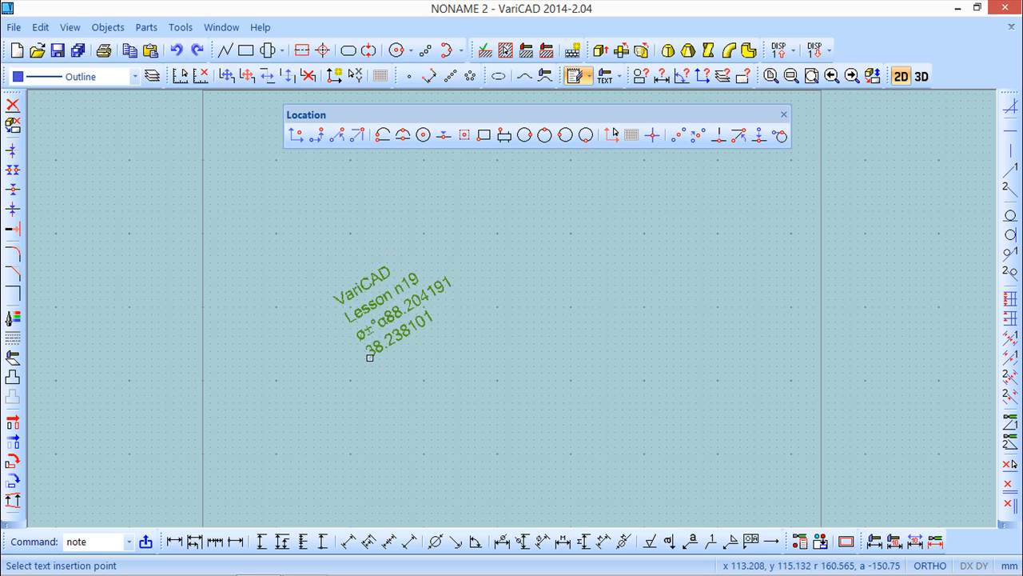
left_click(310, 296)
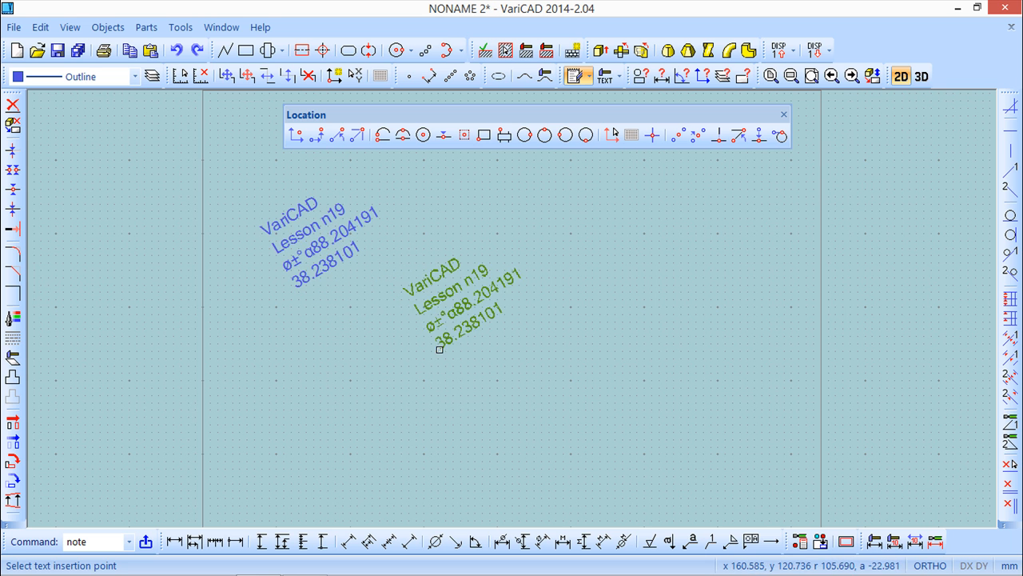
key("Escape")
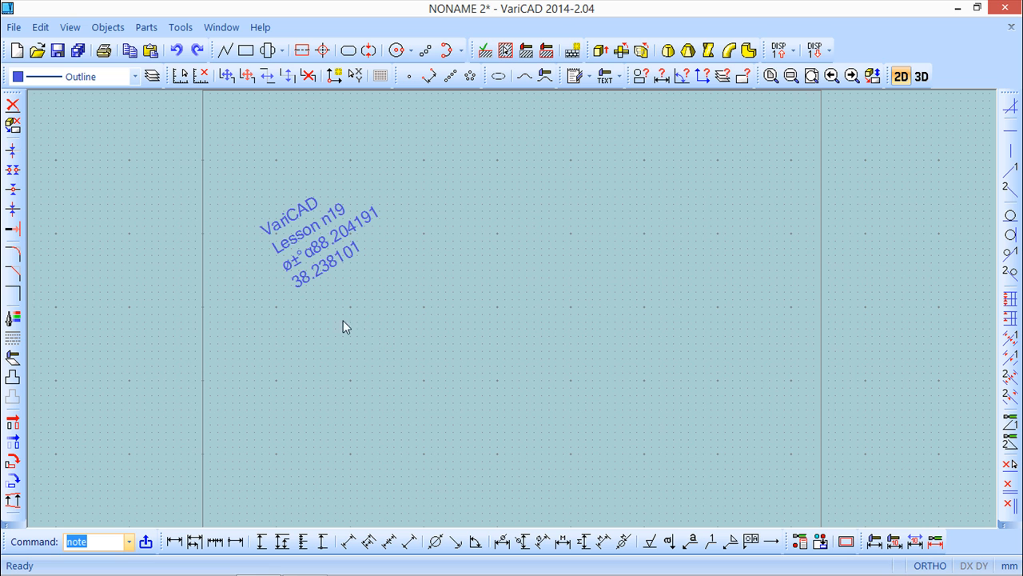
Step: Create a single horizontal text line 'VariCAD' followed by a diameter symbol at a picked origin
left_click(101, 30)
mouse_move(131, 50)
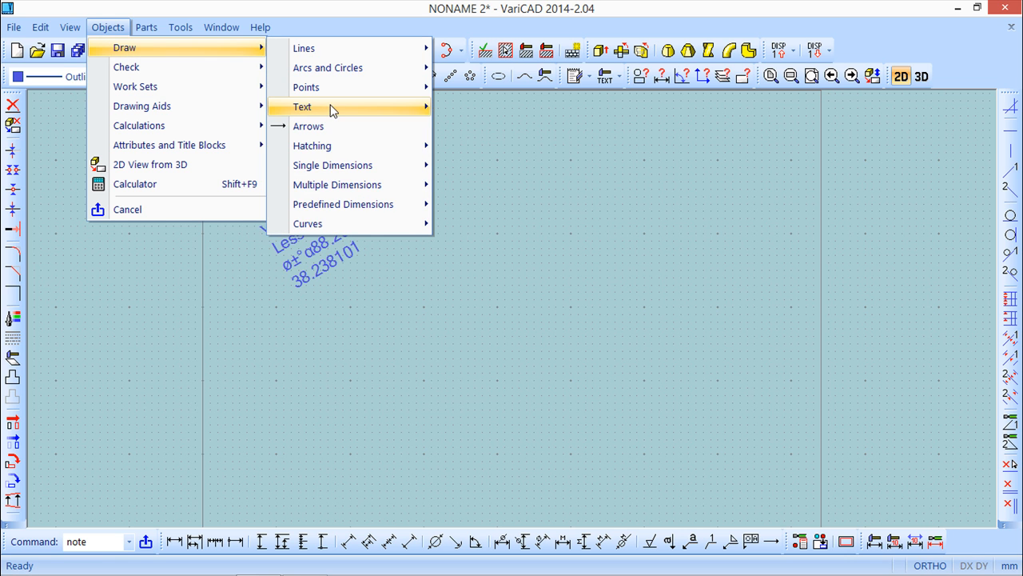
mouse_move(334, 110)
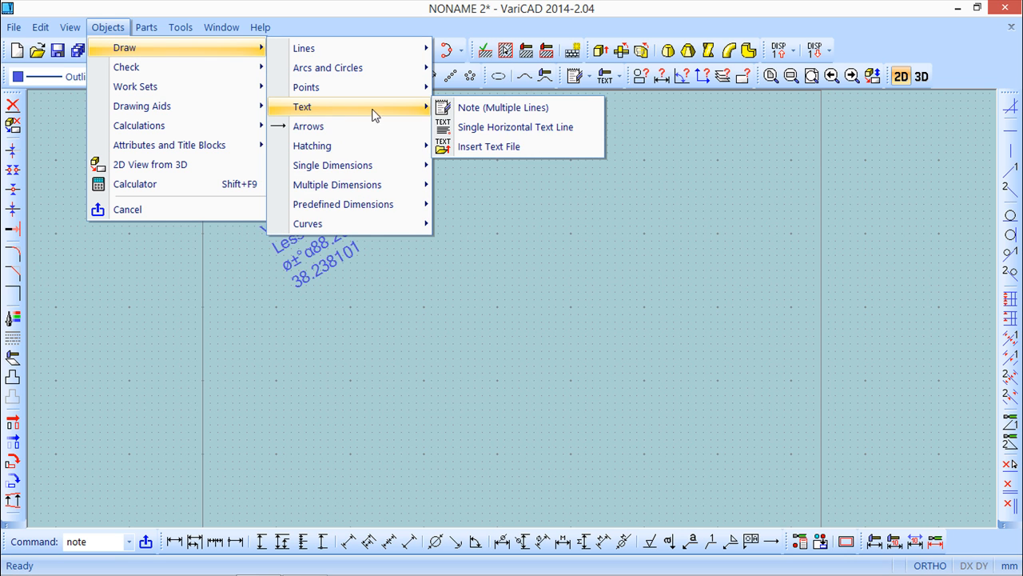
left_click(515, 130)
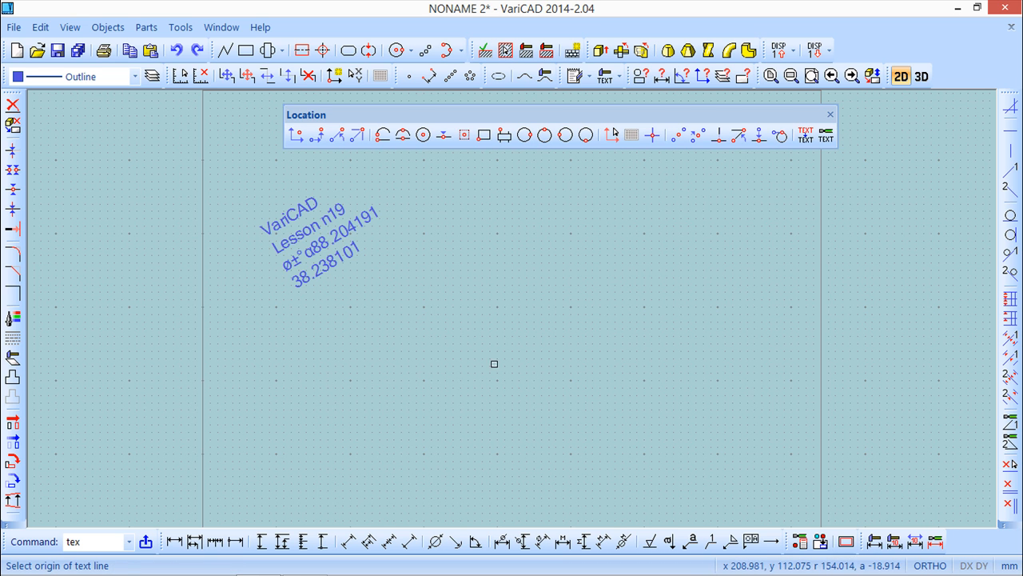
left_click(484, 291)
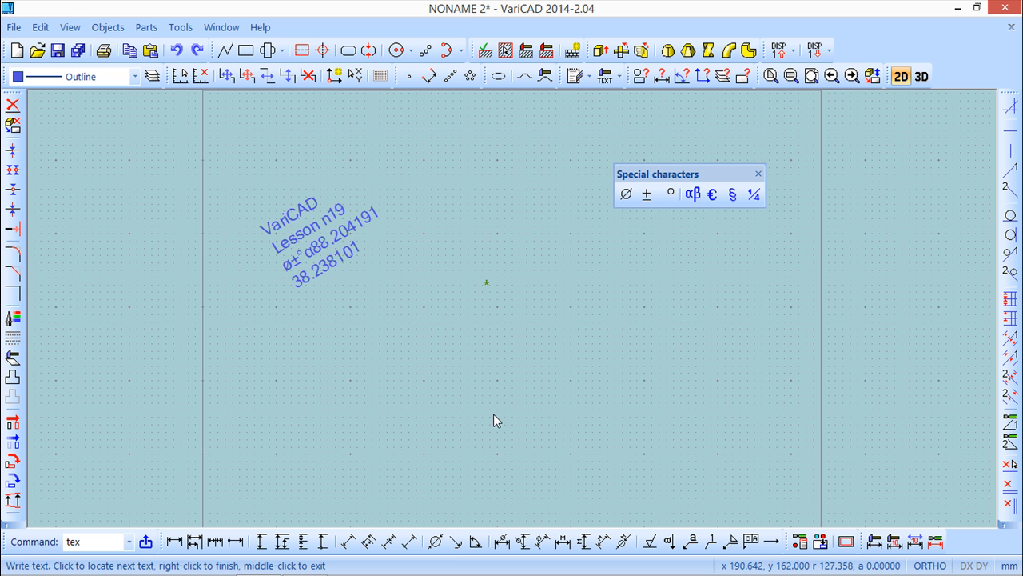
type("VariCAD")
left_click(627, 195)
key("Return")
right_click(635, 212)
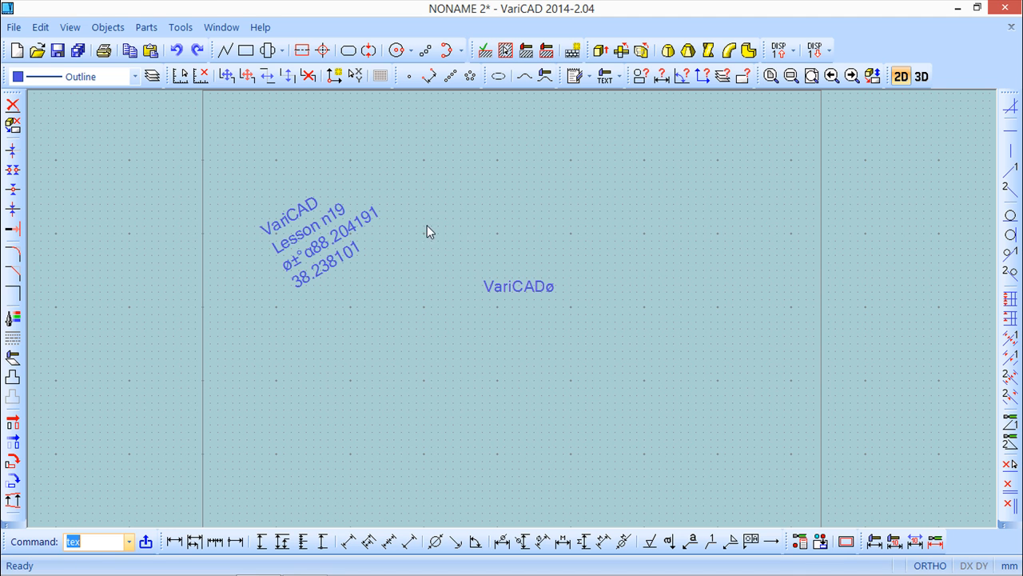
Step: Start inserting the text file 'varicad' and pick the location for its first line
left_click(108, 27)
mouse_move(230, 50)
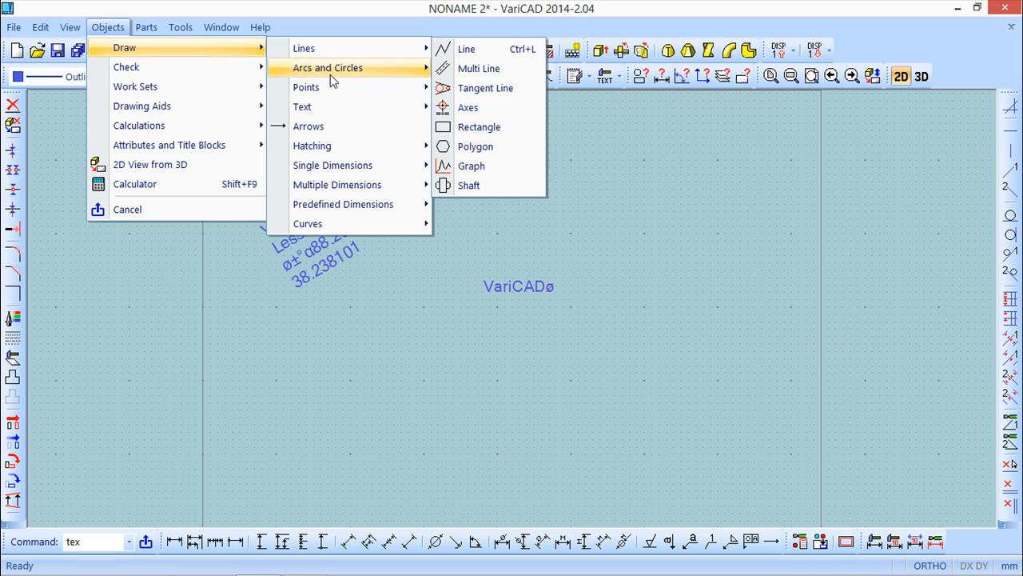
mouse_move(329, 105)
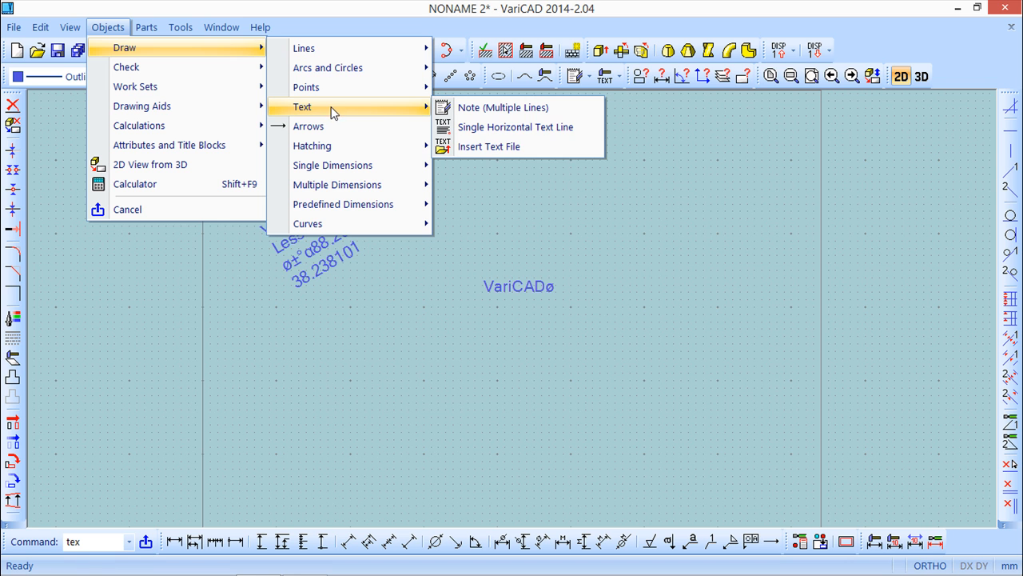
left_click(505, 147)
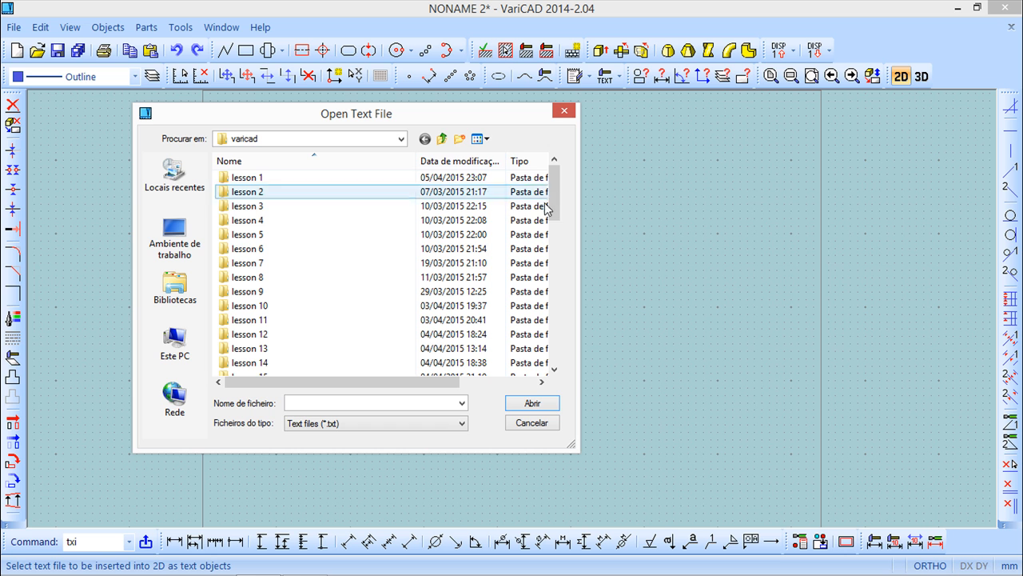
left_click_drag(557, 217, 464, 384)
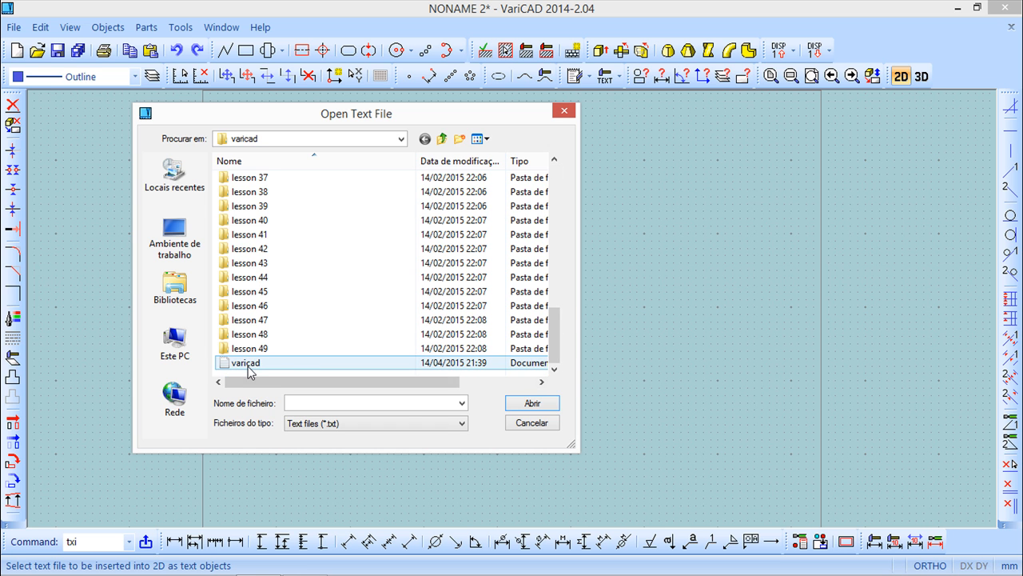
left_click(247, 364)
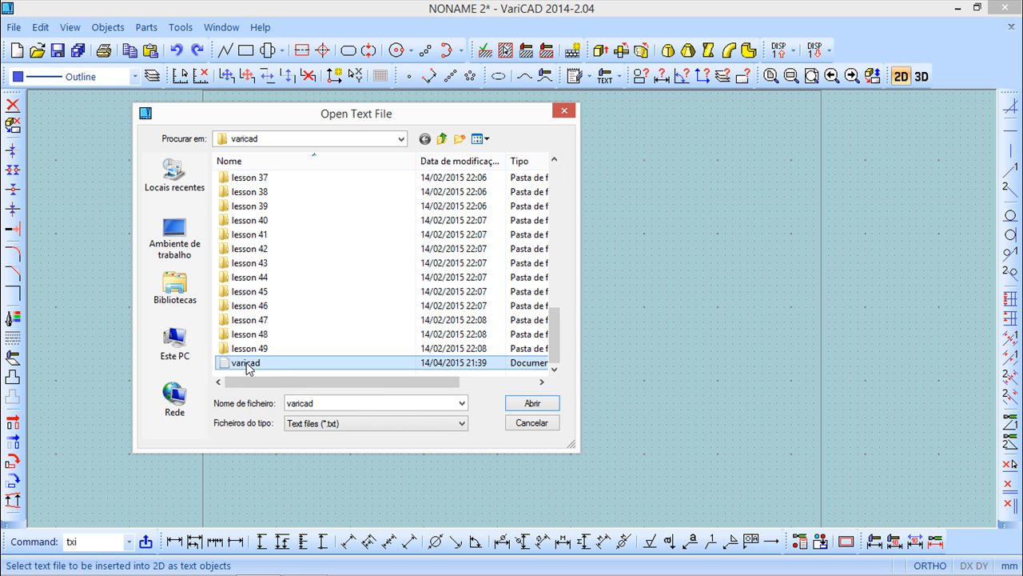
left_click(539, 402)
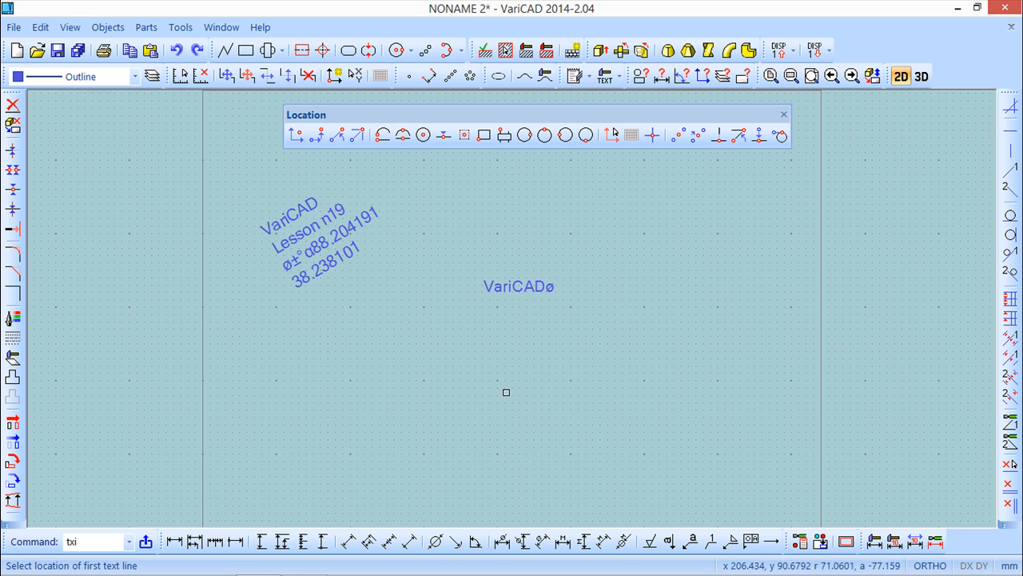
left_click(413, 380)
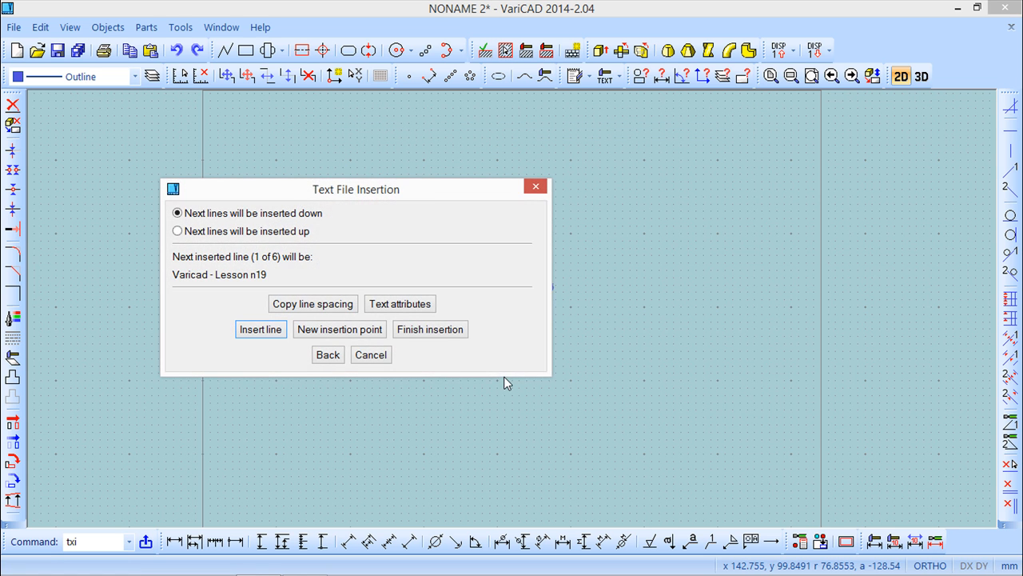
Step: Insert the file's first line 'Varicad - Lesson n19' at the picked location
left_click_drag(430, 191, 785, 151)
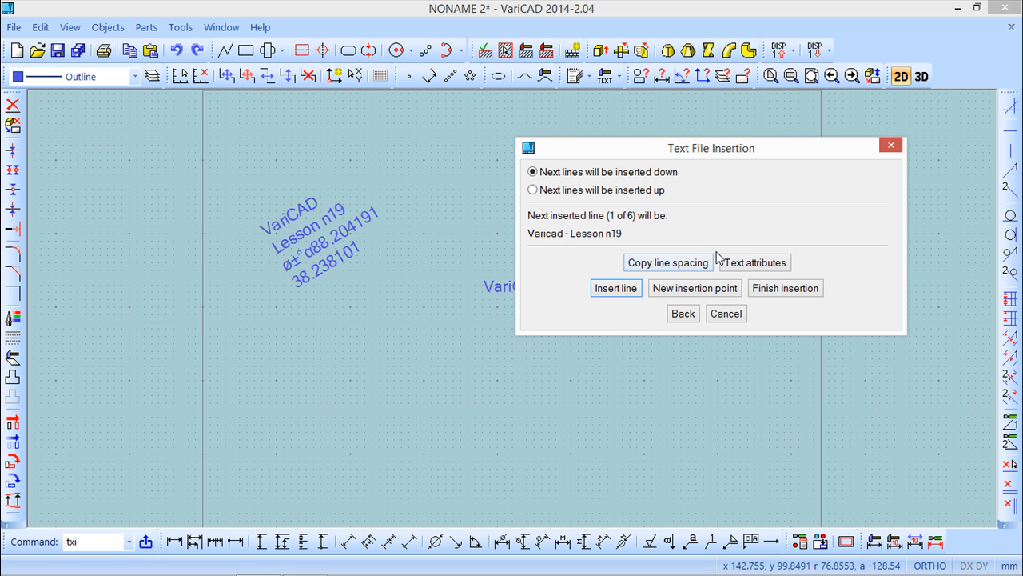
left_click(754, 262)
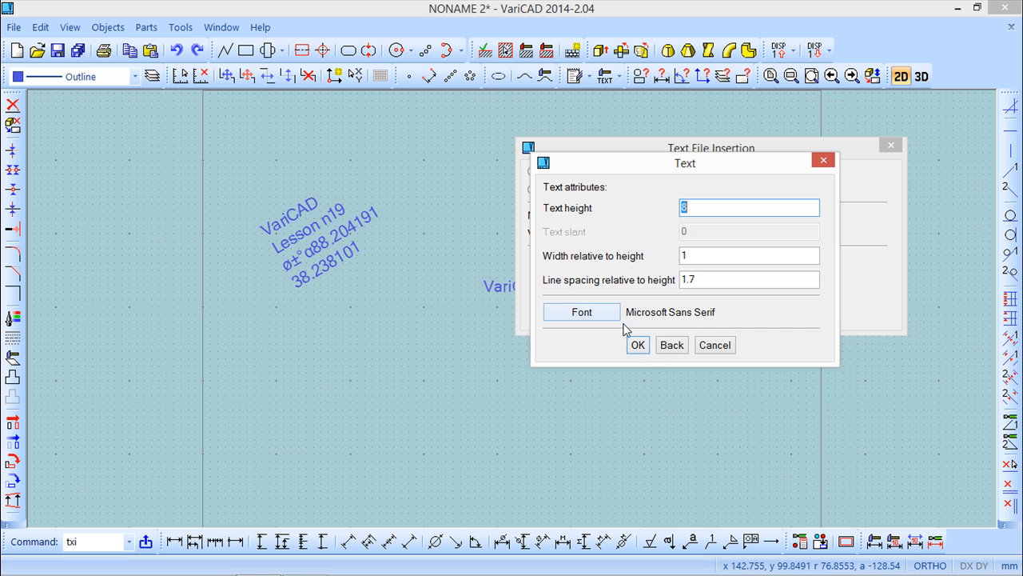
left_click(640, 347)
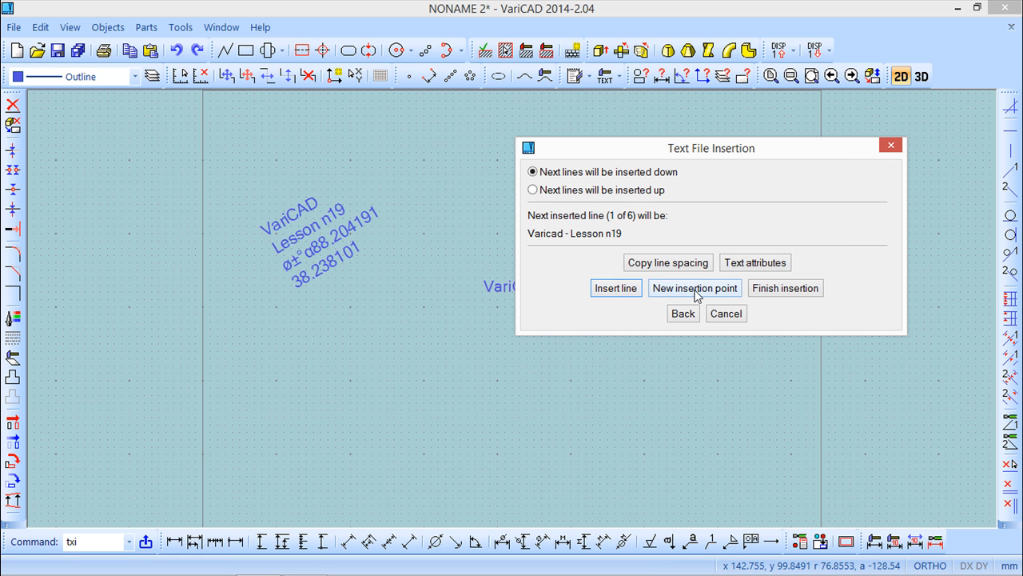
left_click(612, 291)
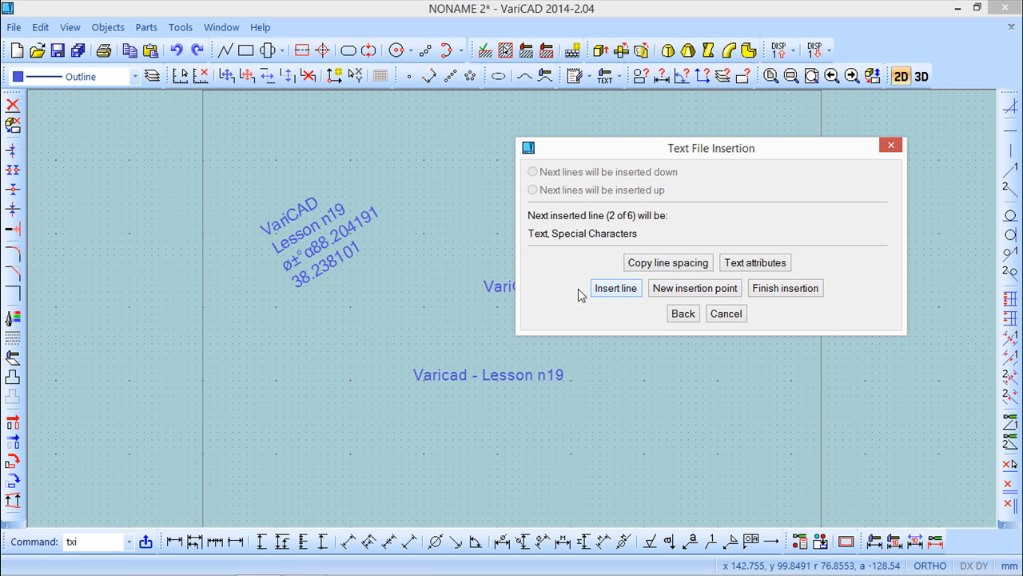
Step: Set the text attributes for the next lines to height 5 and font Arial Unicode MS
left_click(754, 262)
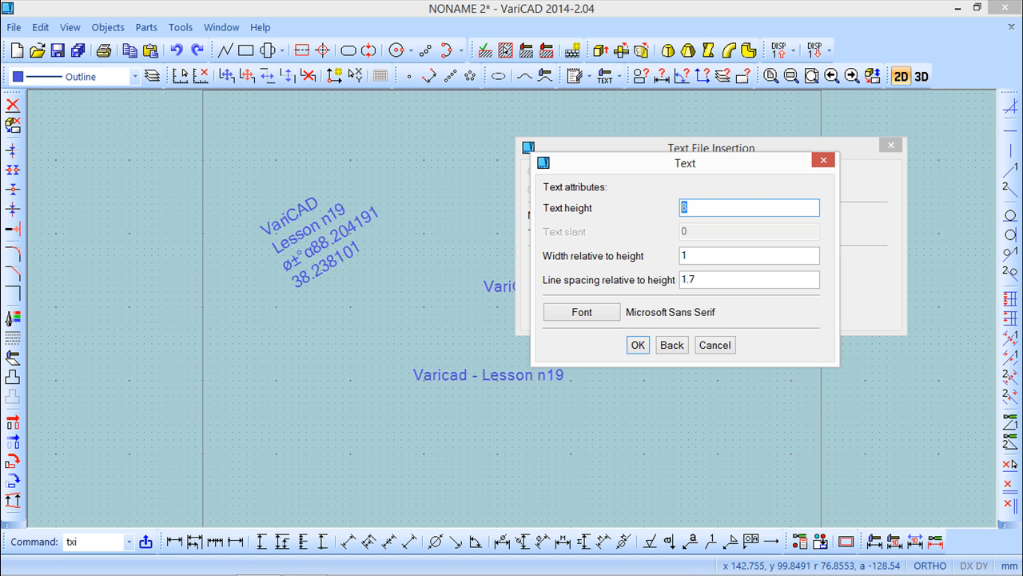
type("5")
left_click(581, 313)
left_click(644, 226)
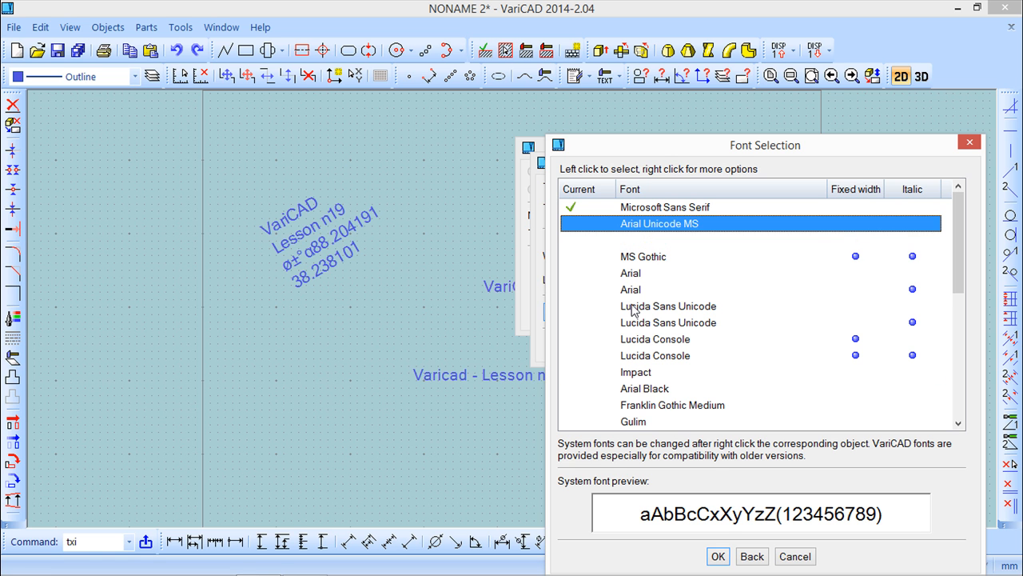
left_click(716, 555)
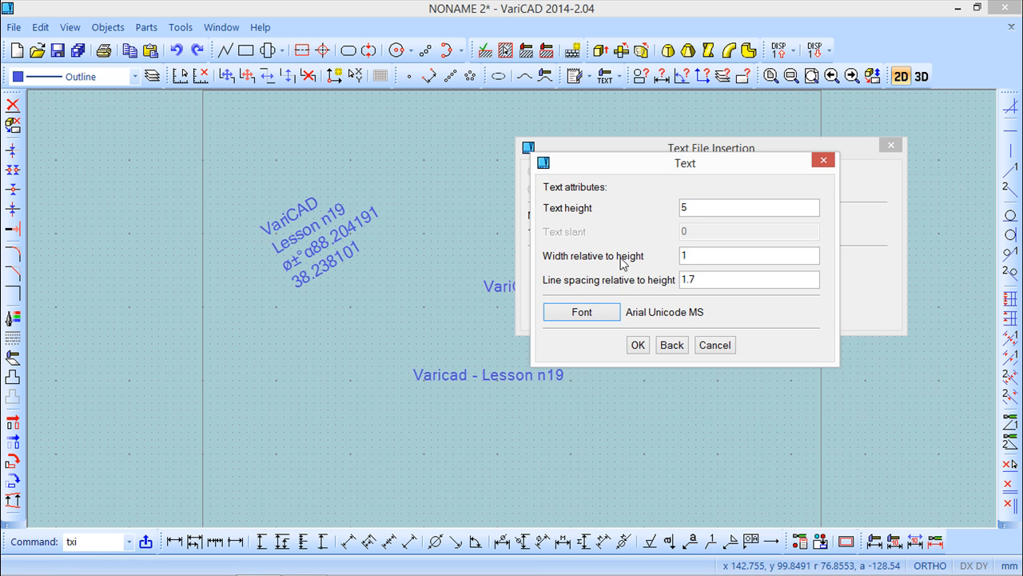
left_click(640, 347)
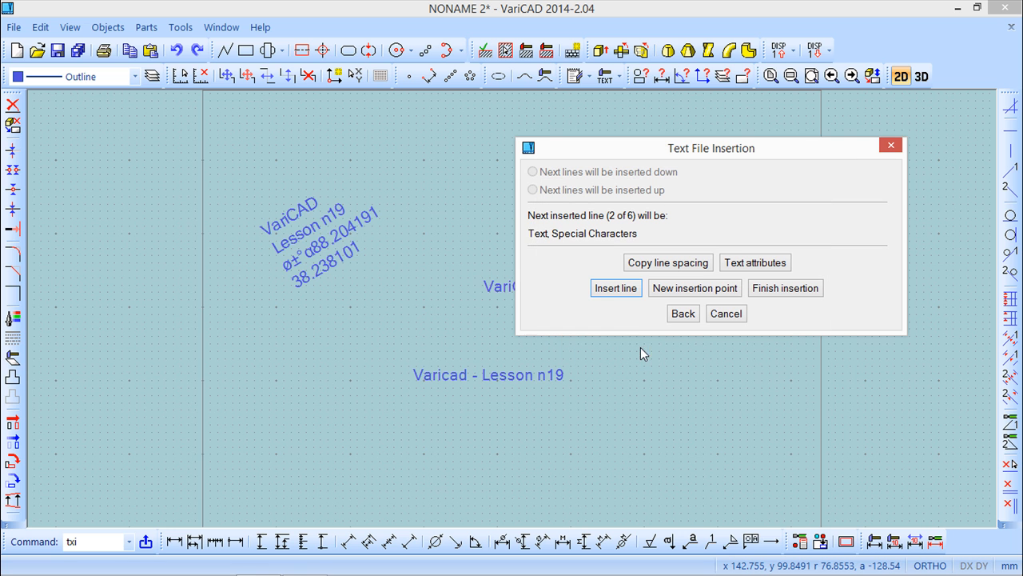
Step: Insert the remaining lines of the text file below the first one
left_click(617, 288)
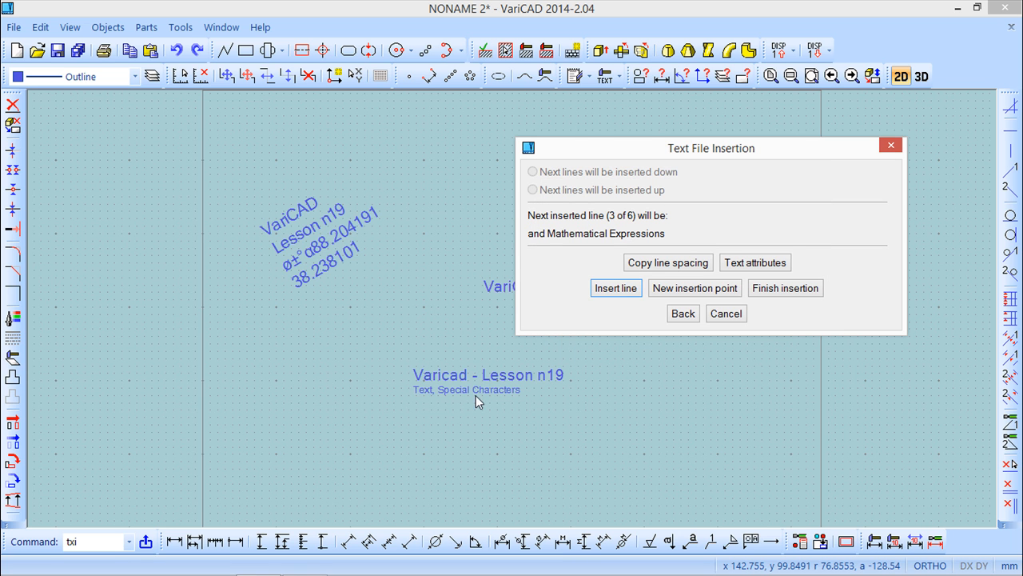
left_click(617, 289)
left_click(617, 290)
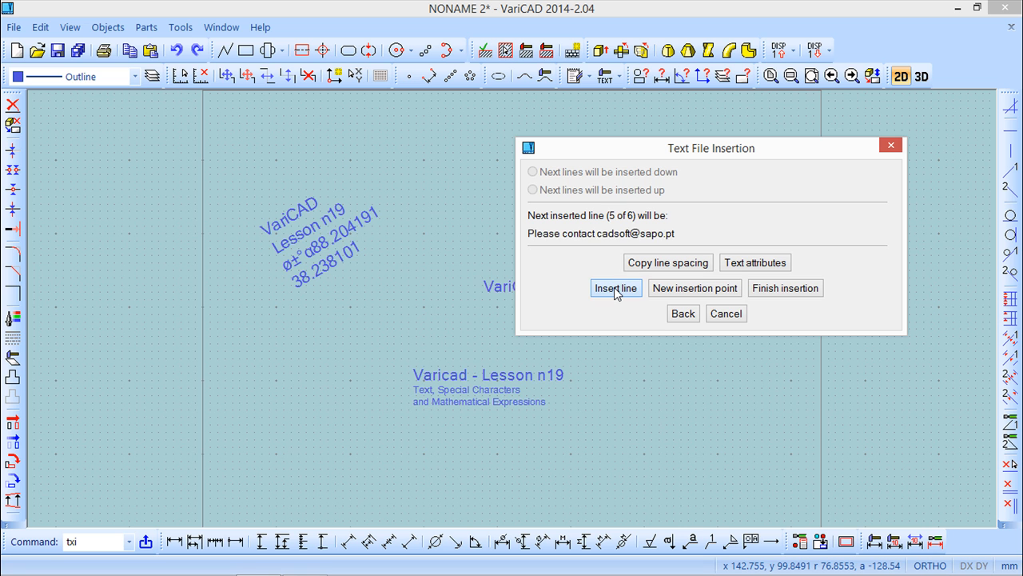
left_click(617, 290)
left_click(616, 290)
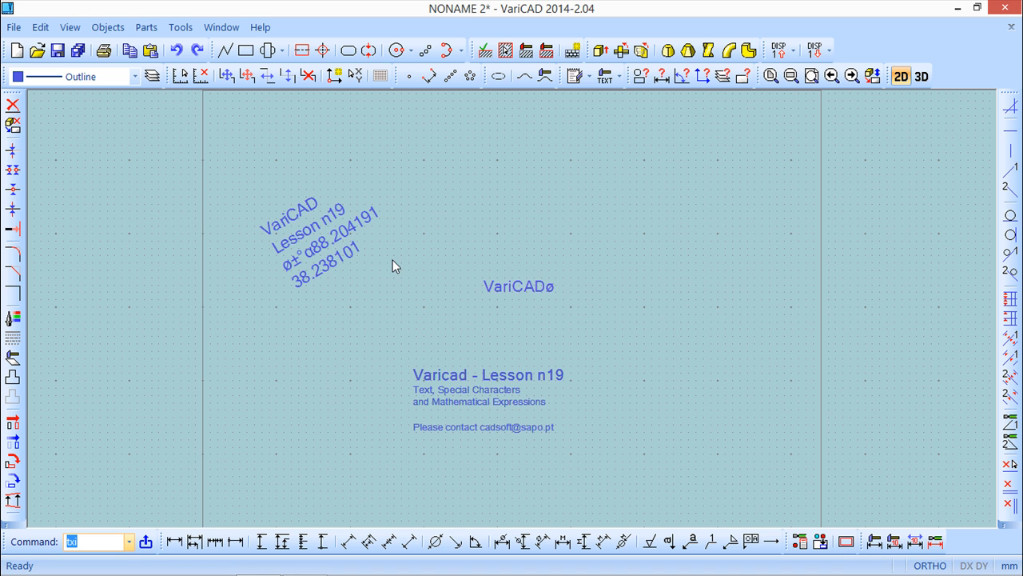
Step: Review the text style settings, insertion point options and font previews, then cancel without changes
left_click(180, 27)
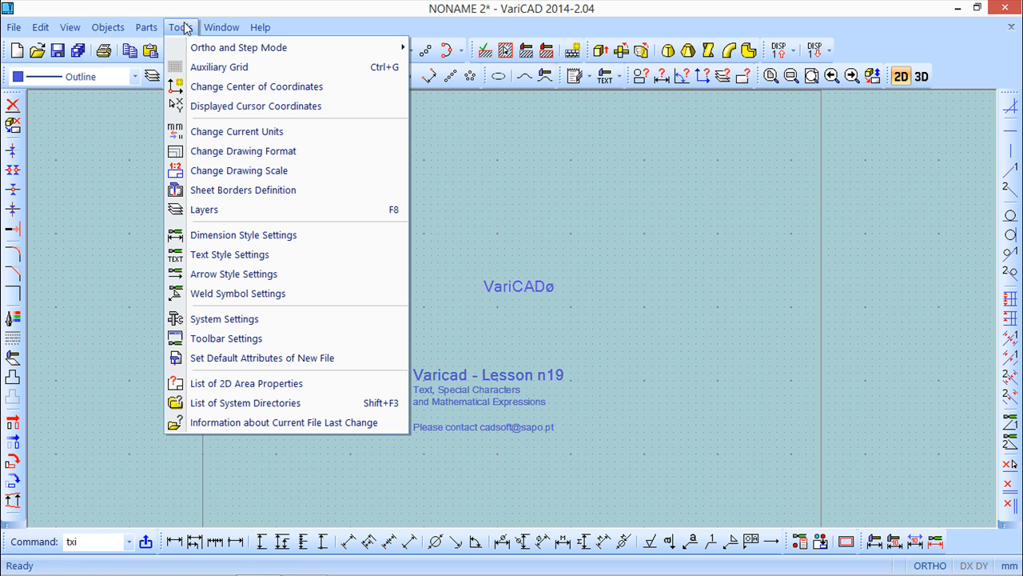
left_click(241, 260)
left_click_drag(564, 137, 721, 171)
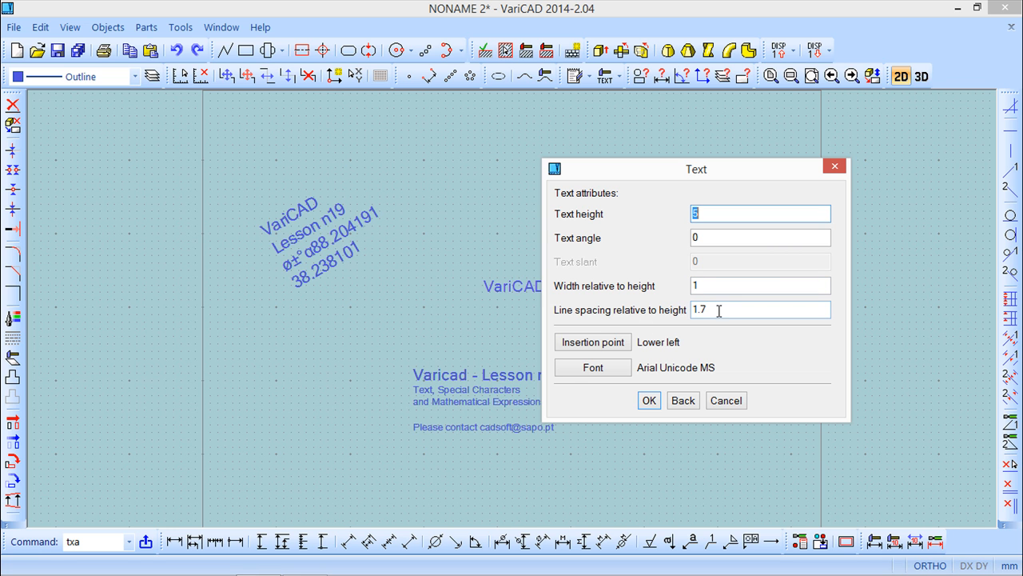
left_click(595, 345)
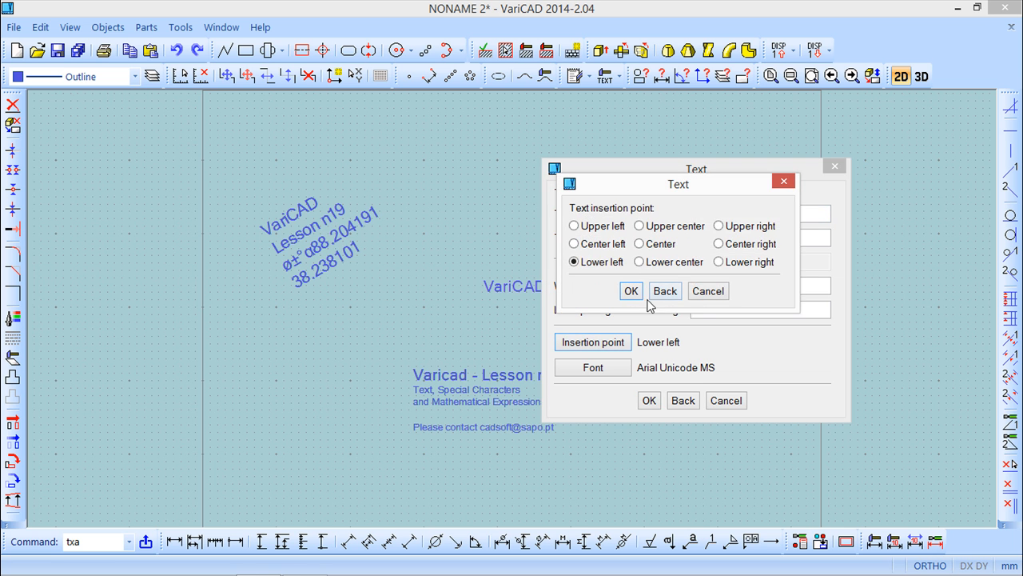
left_click(630, 291)
left_click(596, 369)
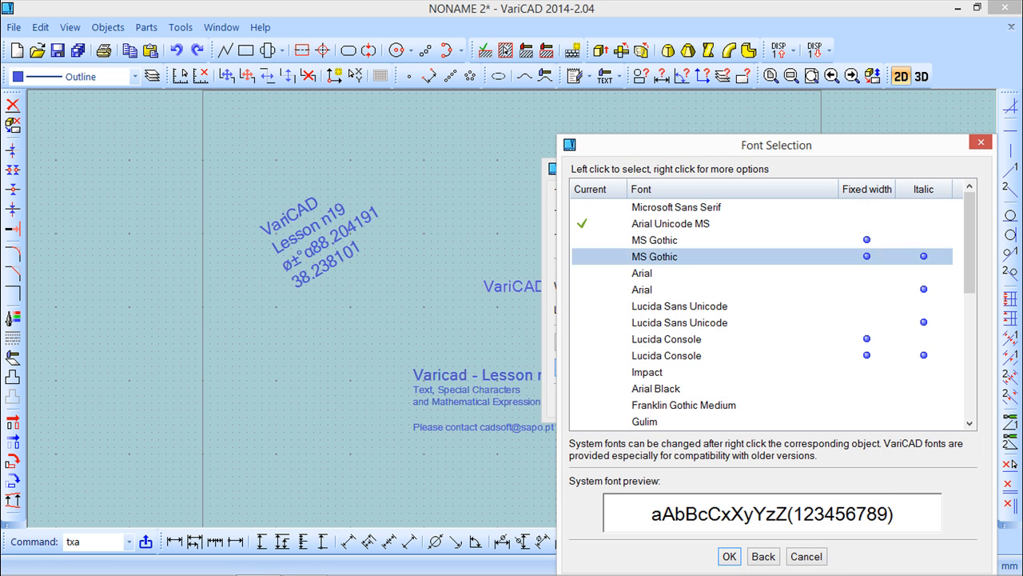
left_click_drag(970, 251, 952, 267)
left_click_drag(882, 144, 694, 78)
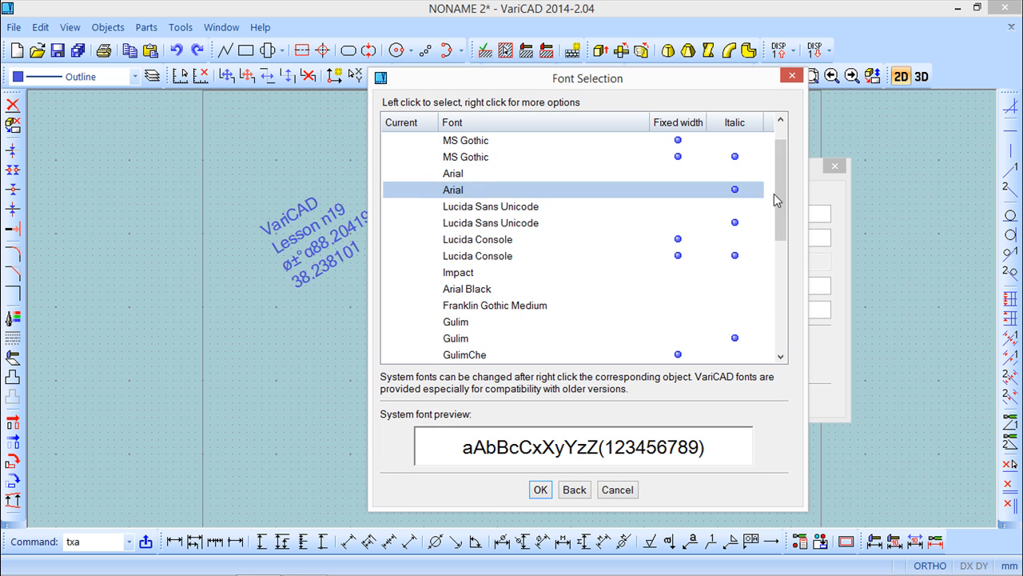
left_click_drag(783, 211, 784, 291)
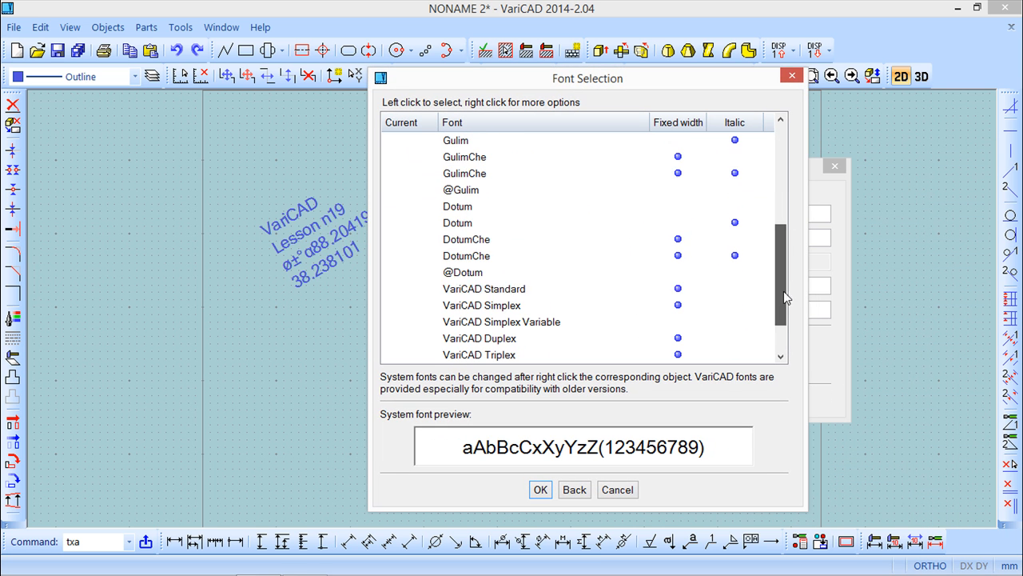
left_click(473, 173)
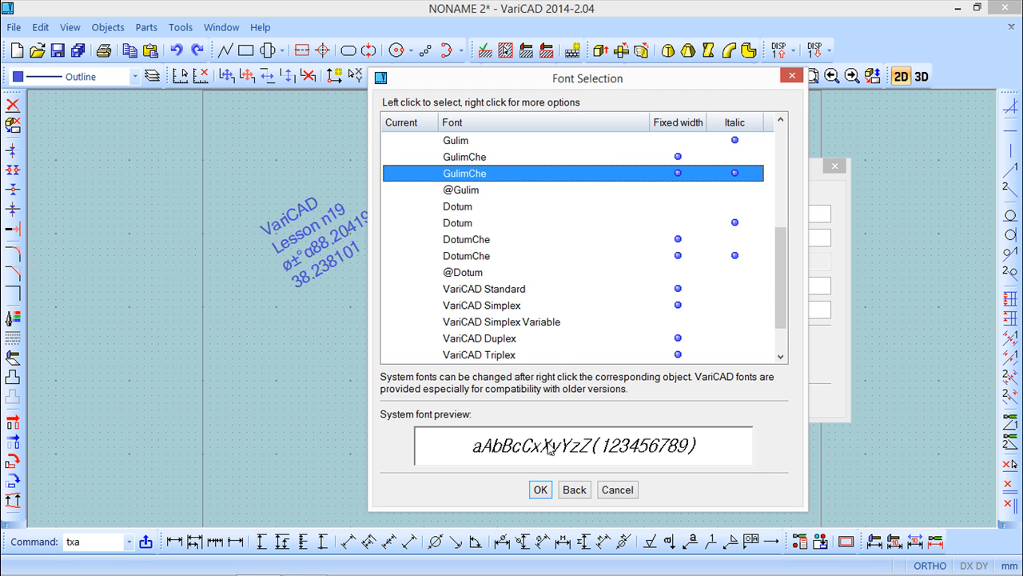
left_click(460, 223)
left_click(460, 255)
left_click(617, 490)
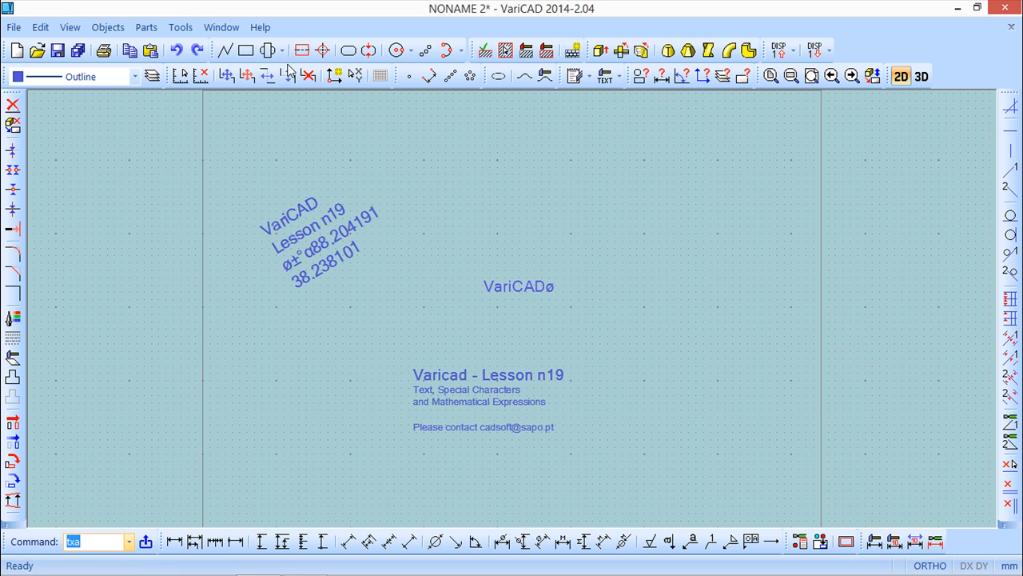
left_click(107, 28)
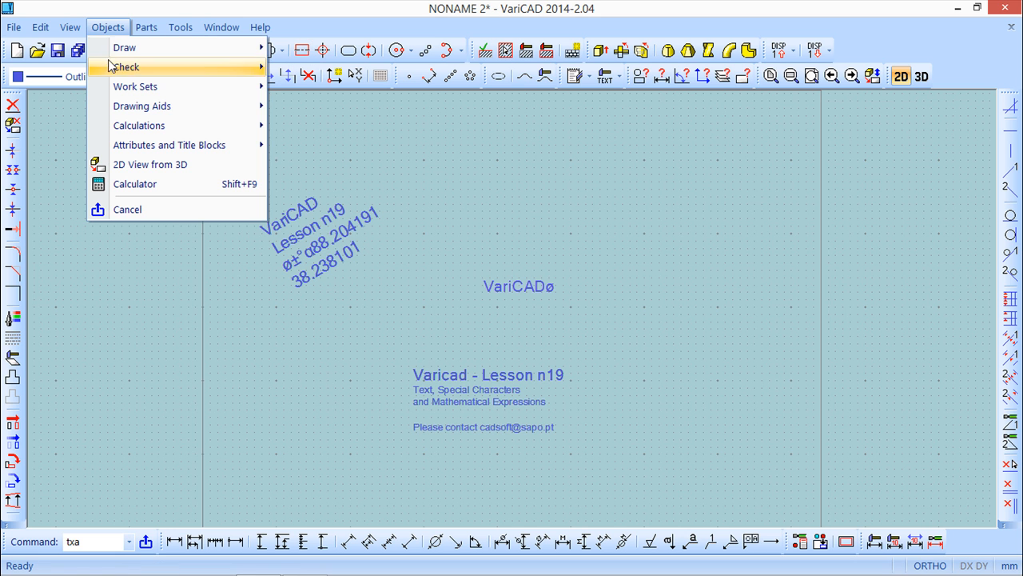
mouse_move(142, 53)
mouse_move(318, 105)
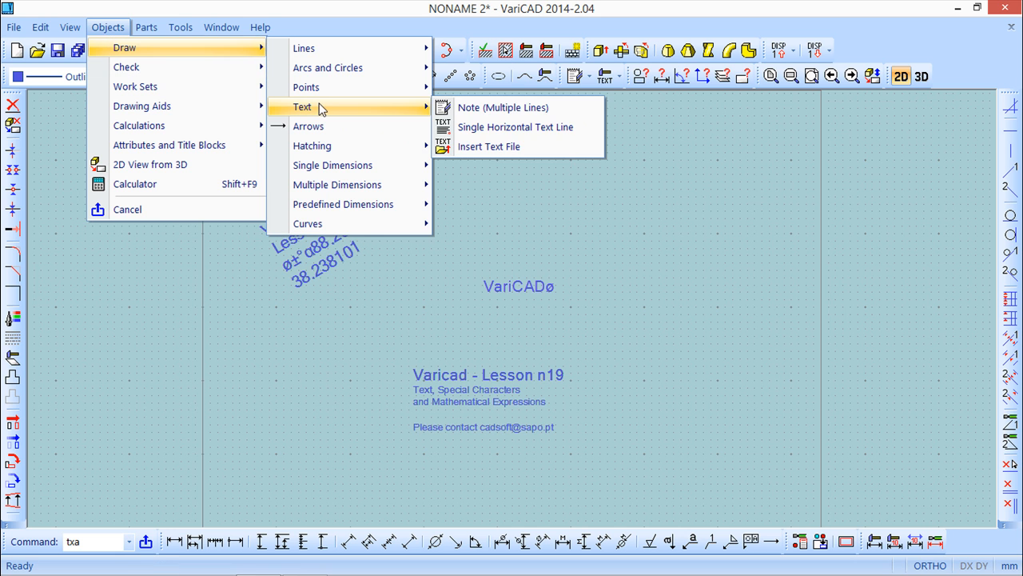
left_click(543, 126)
left_click(624, 237)
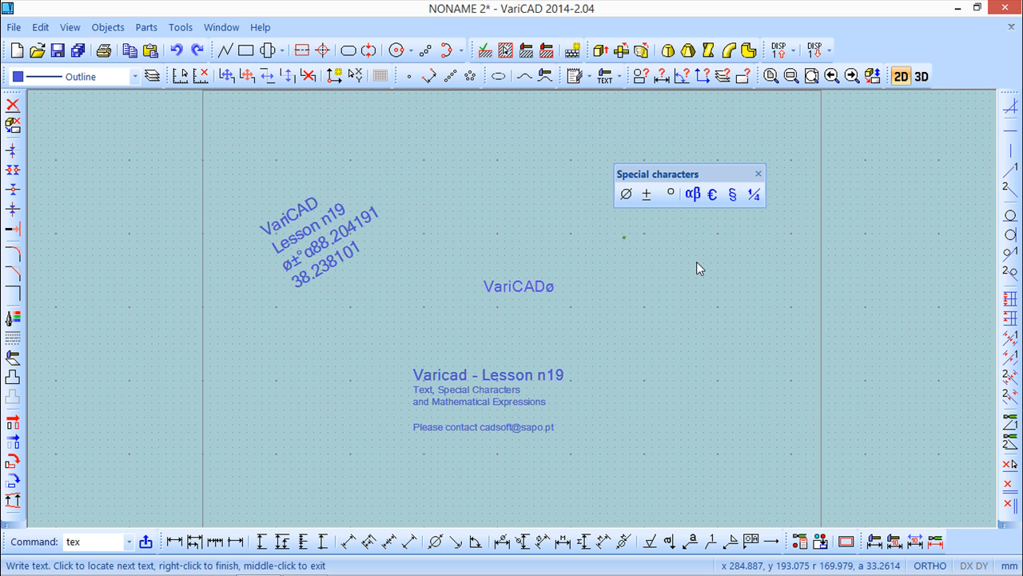
type("V")
key("BackSpace")
key("Escape")
Step: Start a new multi-line note and write 'VariCAD'
left_click(107, 27)
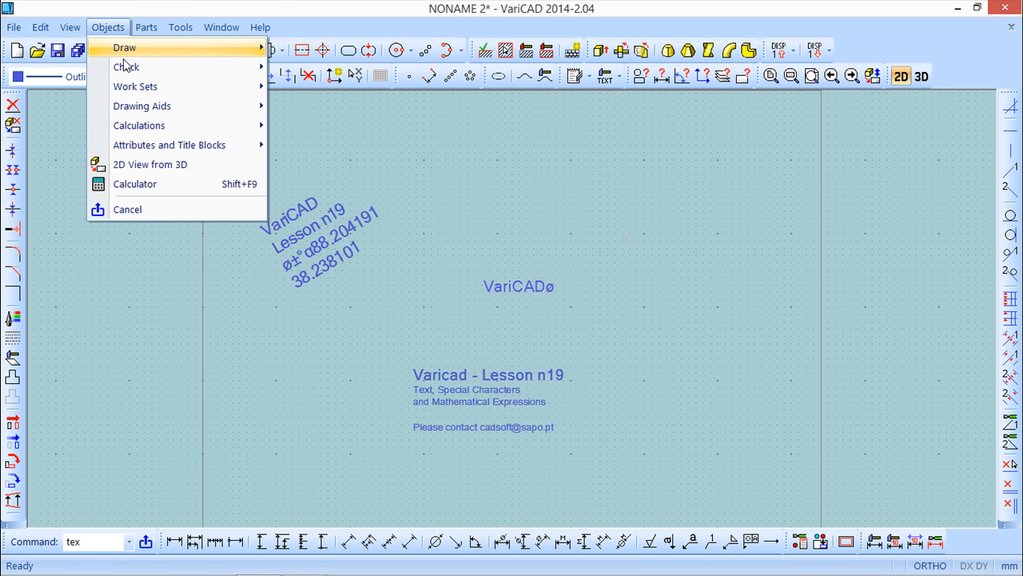
mouse_move(133, 49)
mouse_move(331, 110)
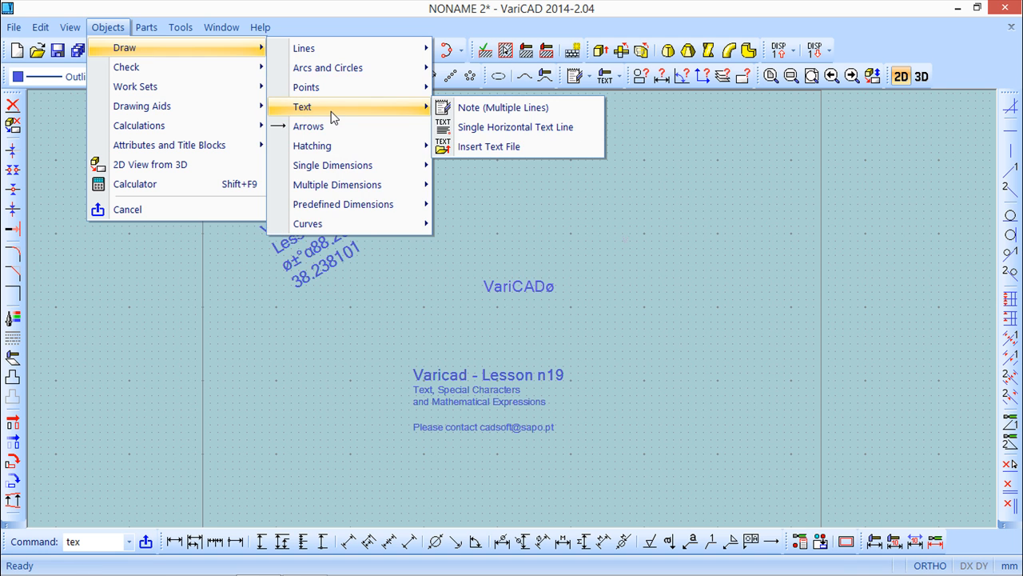
left_click(543, 107)
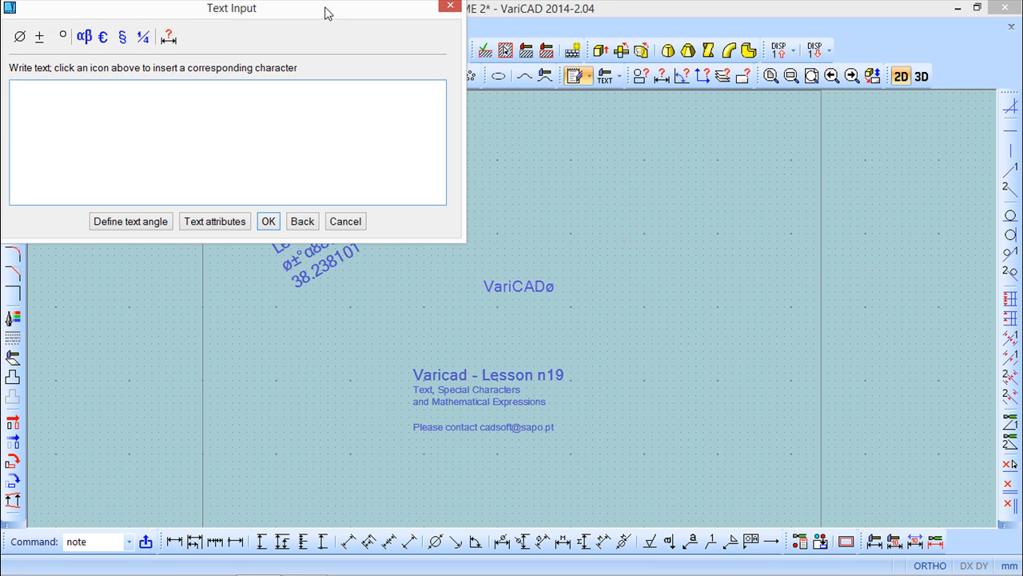
type("VariCAD")
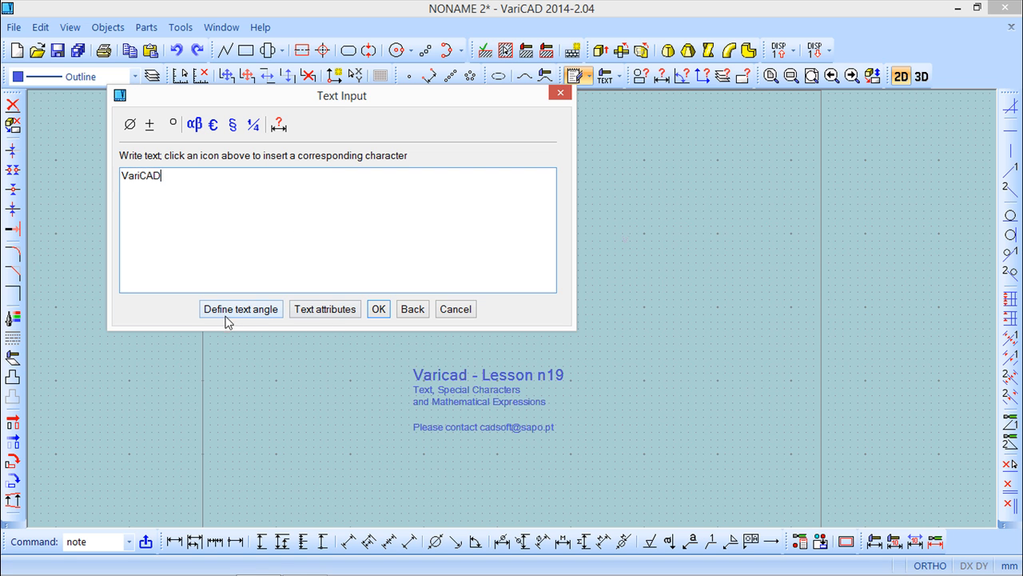
Step: Set the note's text attributes to angle 15, width relative to height 2 and height 8
left_click(322, 309)
left_click_drag(285, 110, 247, 220)
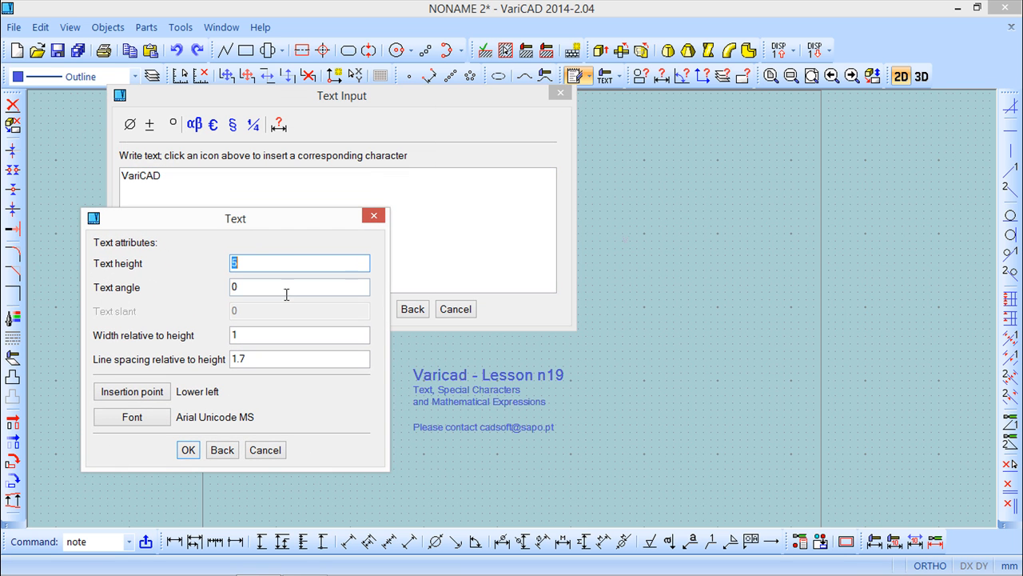
left_click(244, 286)
left_click_drag(218, 284, 158, 281)
type("15")
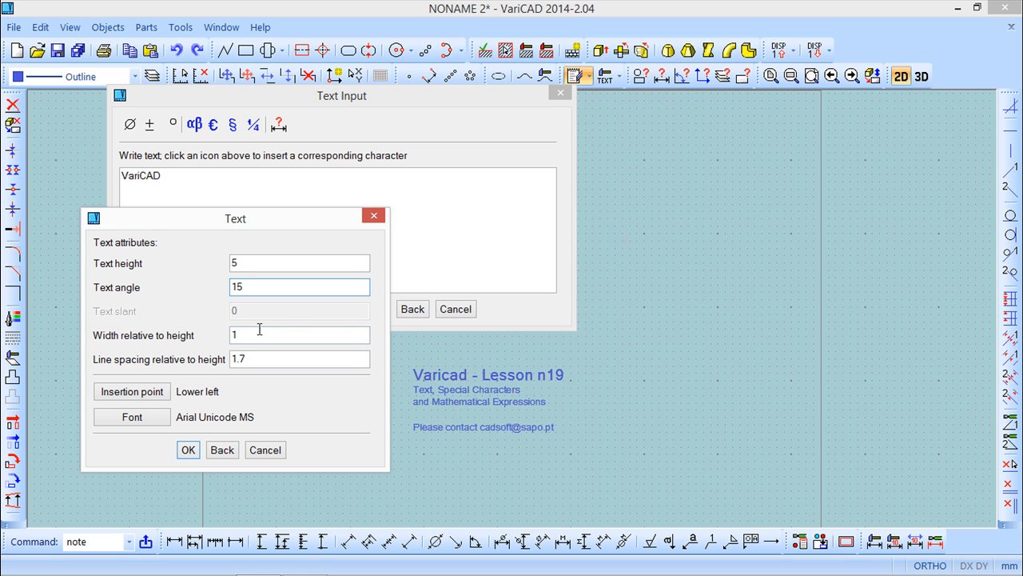
left_click_drag(248, 336, 159, 337)
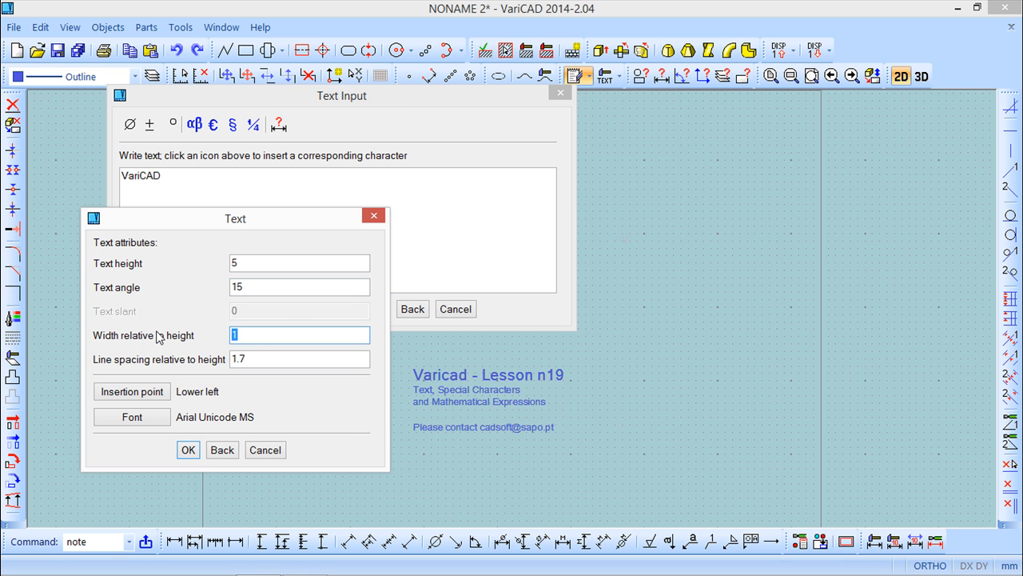
type("2")
left_click_drag(241, 263, 221, 262)
type("8")
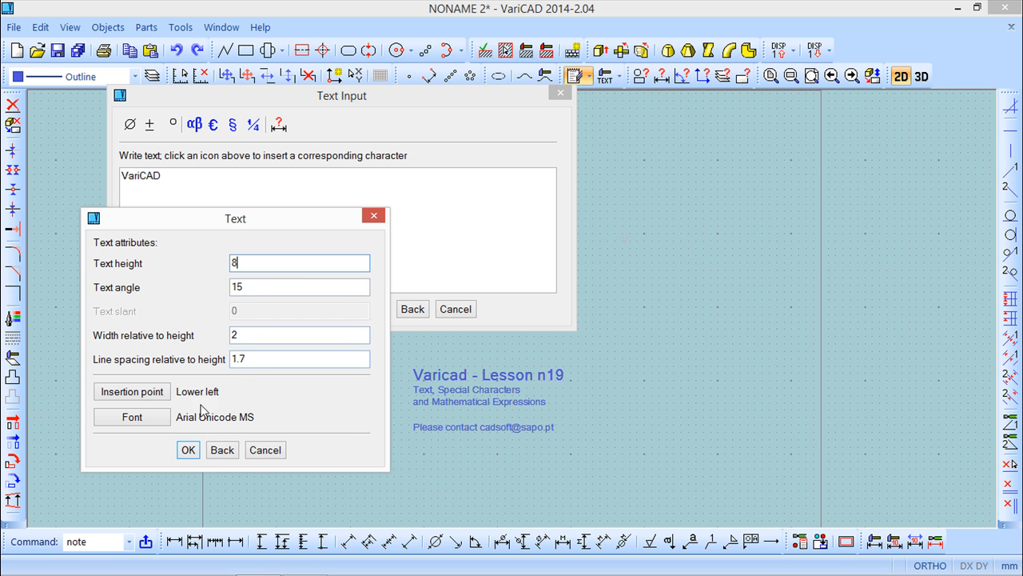
left_click(188, 450)
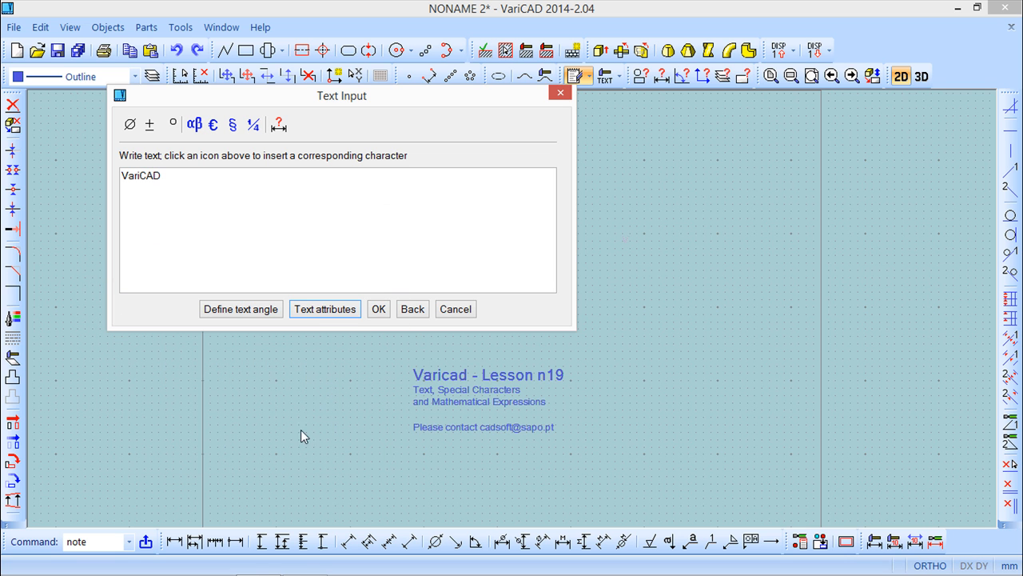
Step: Place the angled 'VariCAD' note to the lower right of the 'VariCADø' text
left_click(378, 308)
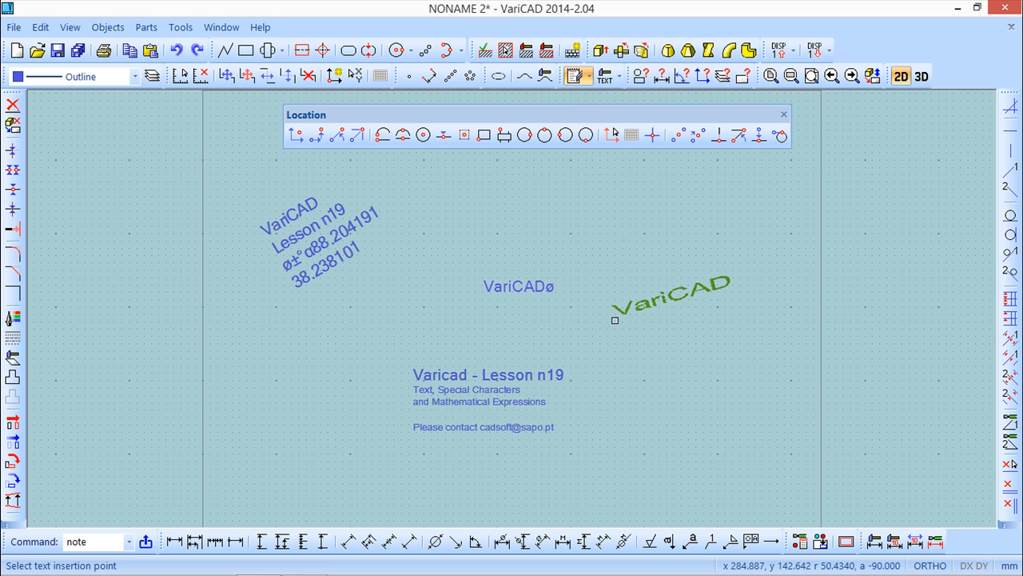
left_click(602, 323)
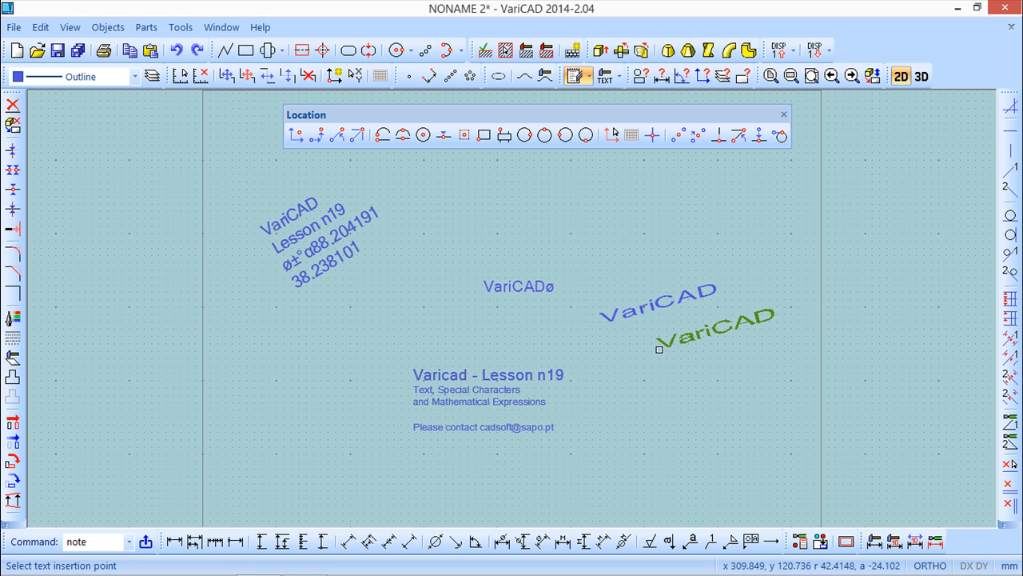
key("Escape")
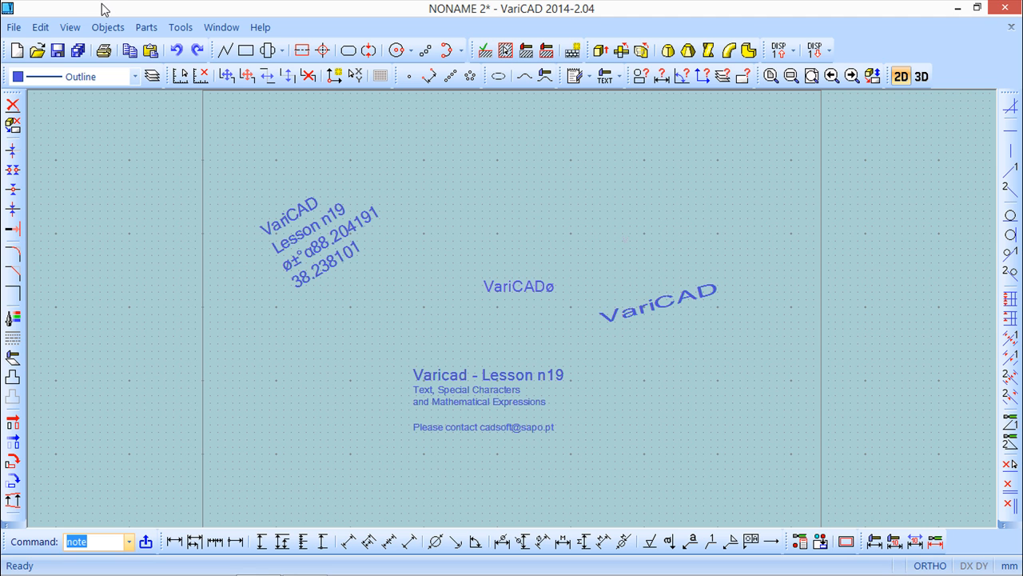
Step: Start another multi-line note and set its text angle to 0
left_click(112, 28)
mouse_move(205, 48)
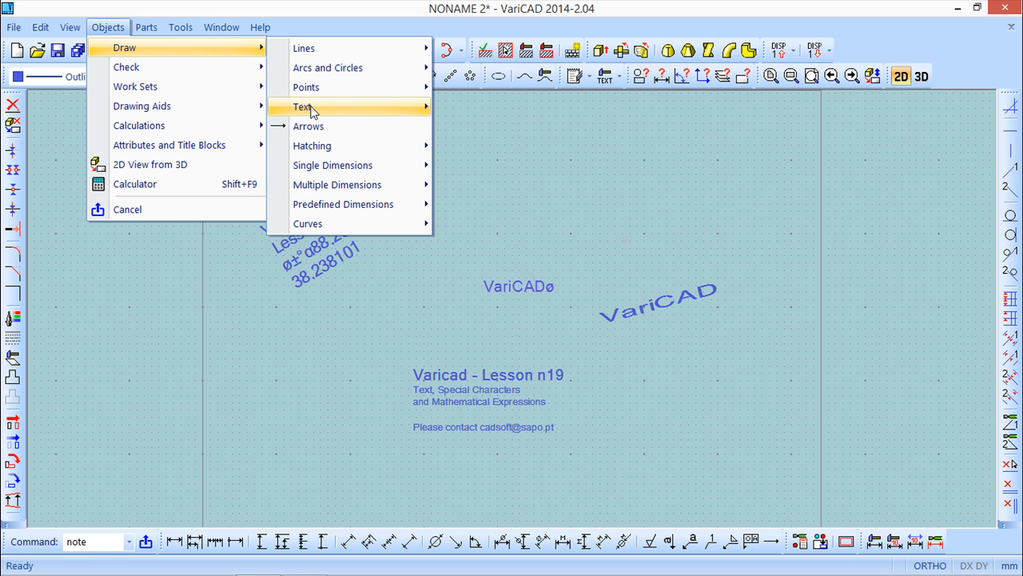
mouse_move(315, 110)
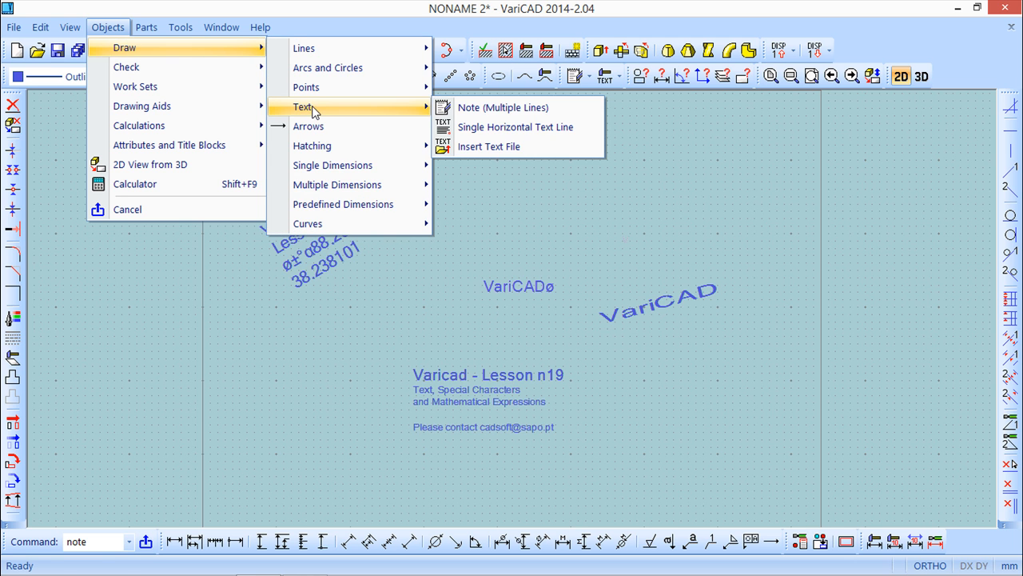
left_click(491, 105)
left_click_drag(811, 8, 602, 119)
left_click(582, 334)
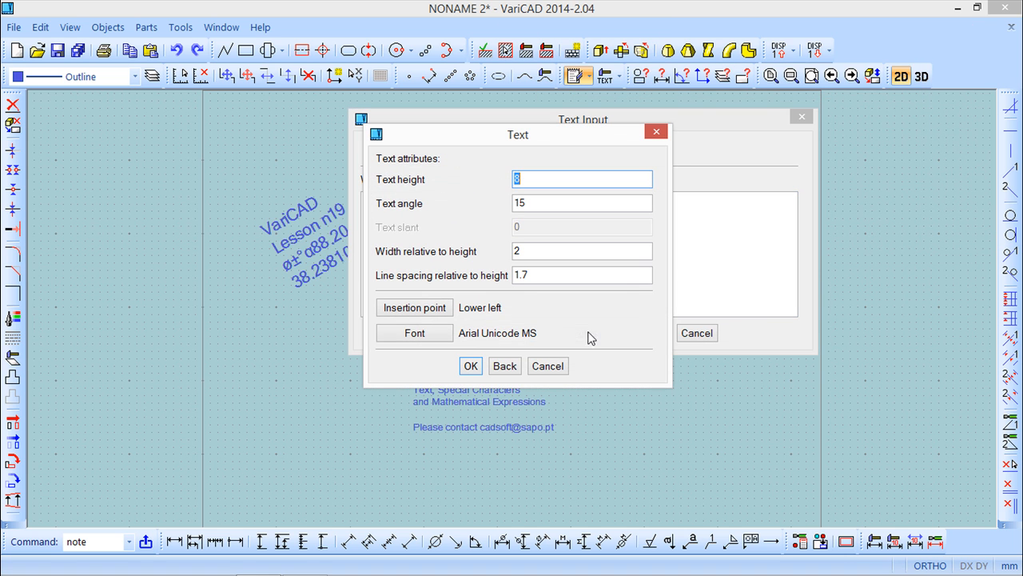
left_click(527, 202)
double_click(527, 202)
type("0")
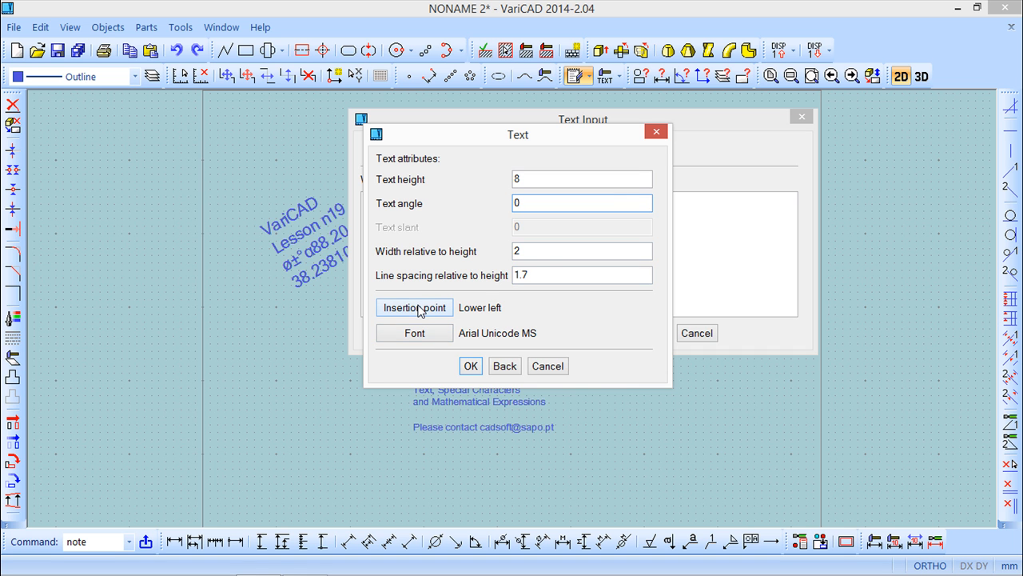
Step: Change the note's font to Arial Italic and its width relative to height to 3
left_click(416, 331)
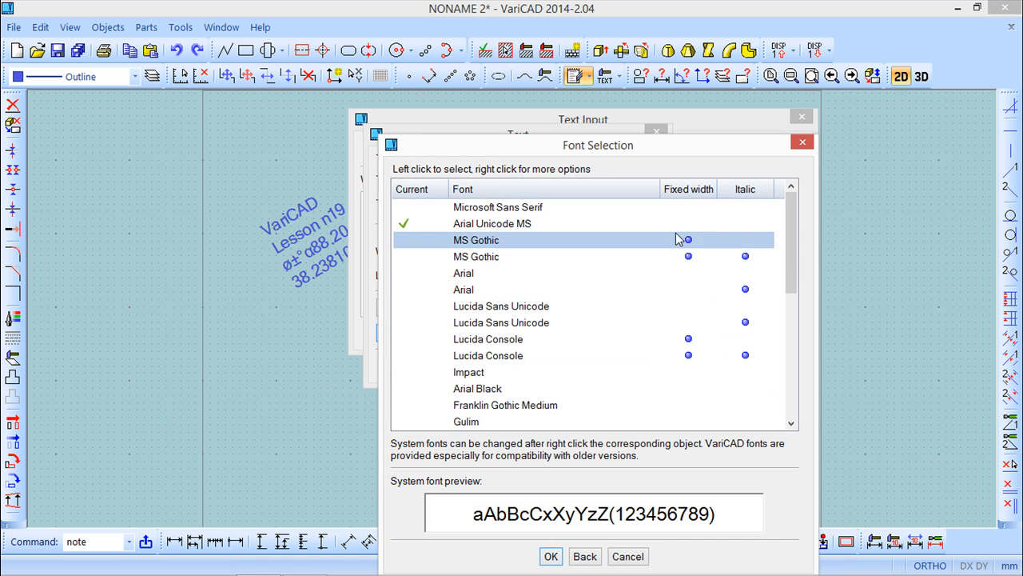
left_click(496, 291)
left_click(550, 557)
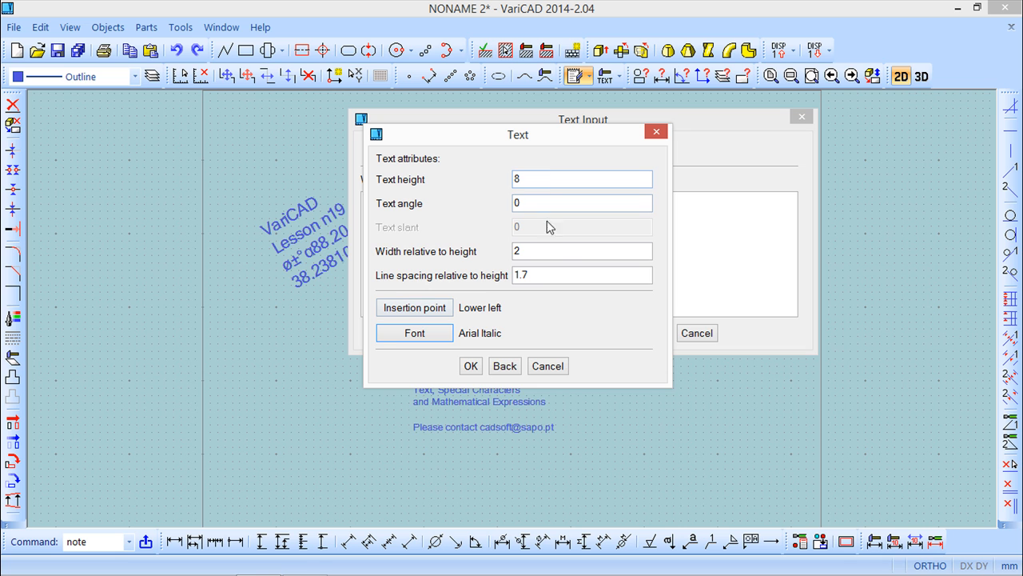
double_click(527, 251)
type("3")
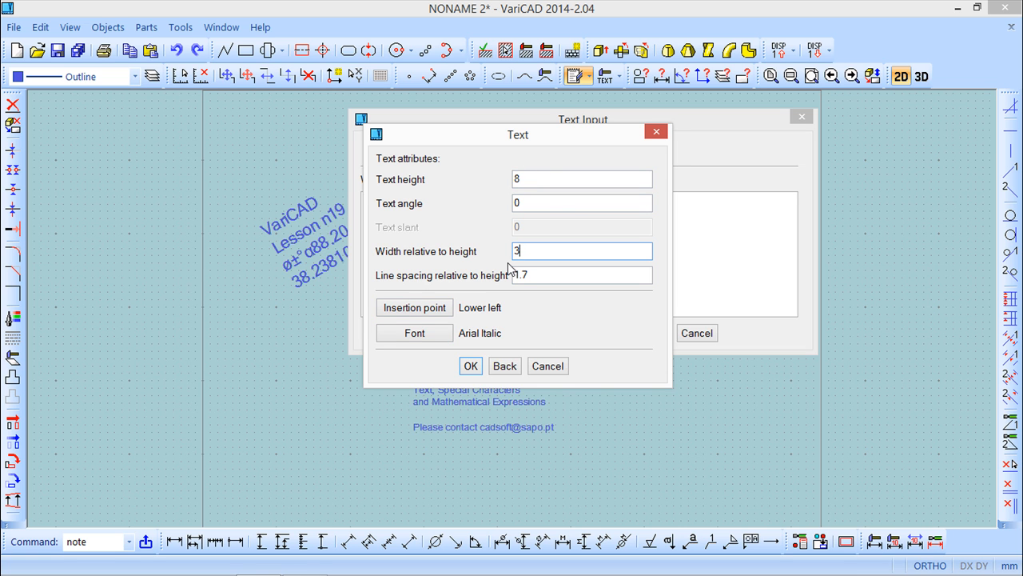
left_click(472, 366)
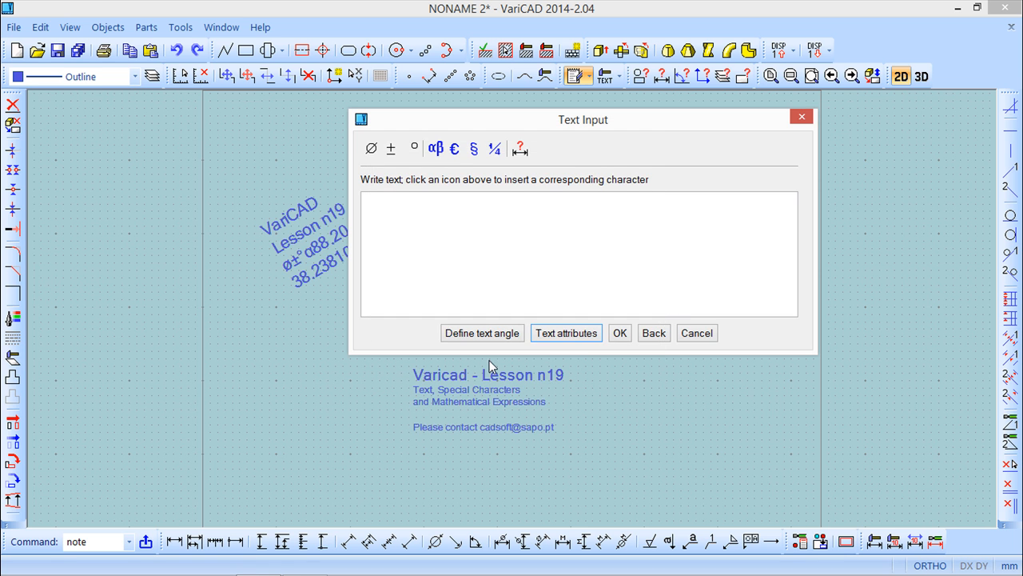
Step: Try to define the note's text angle by a line direction, then leave the command
left_click(503, 334)
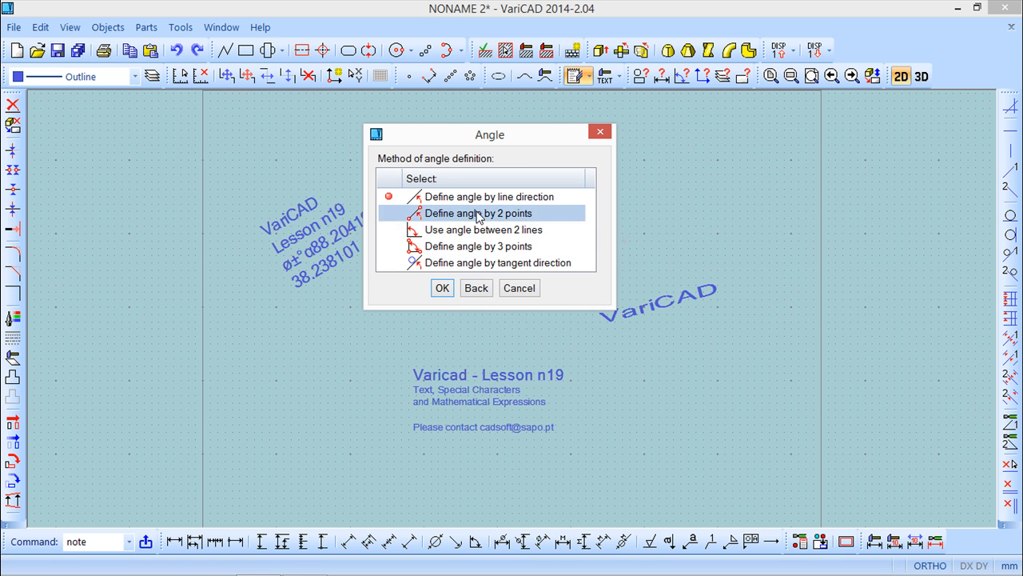
left_click(445, 290)
left_click(639, 386)
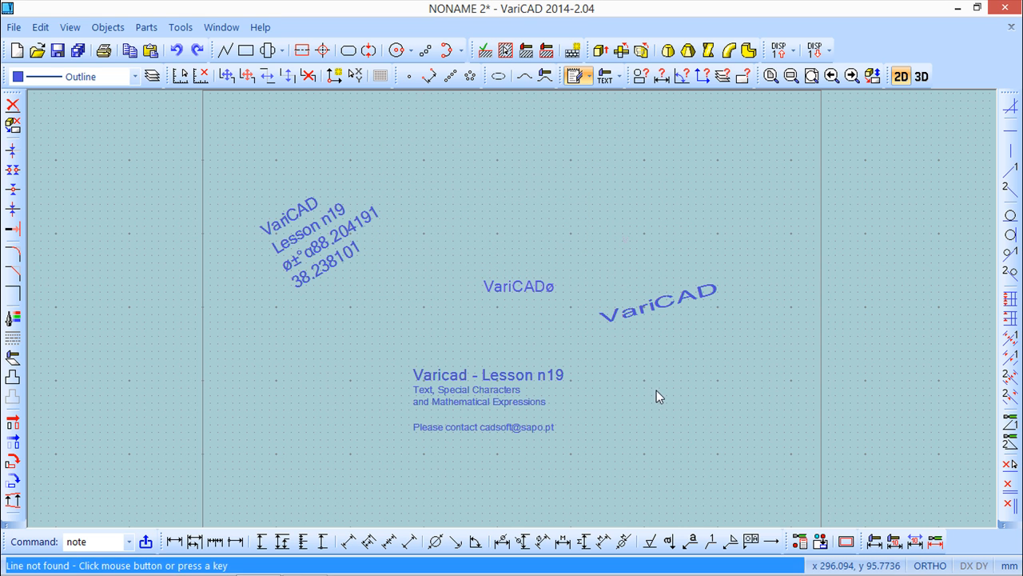
left_click(634, 387)
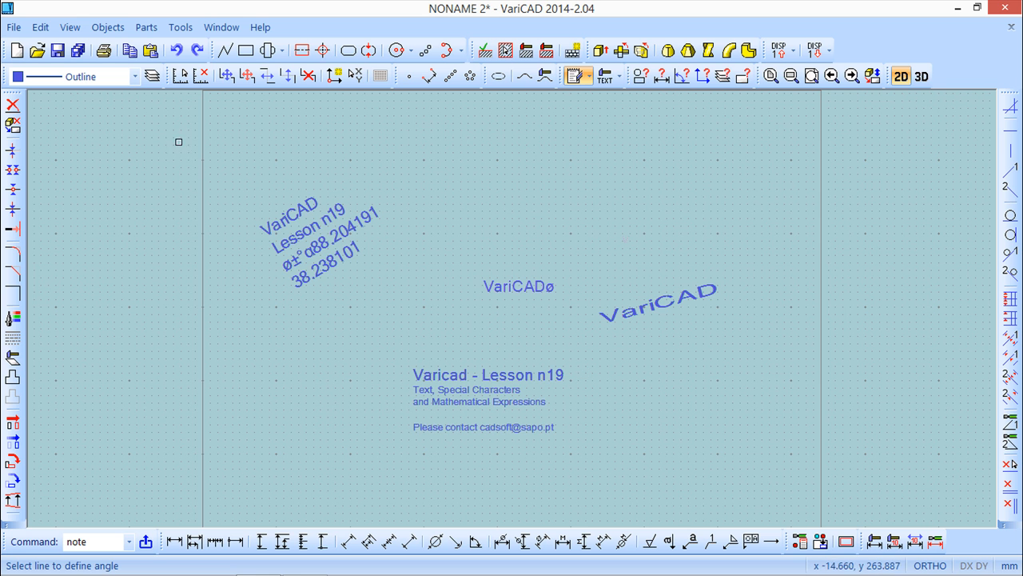
key("Escape")
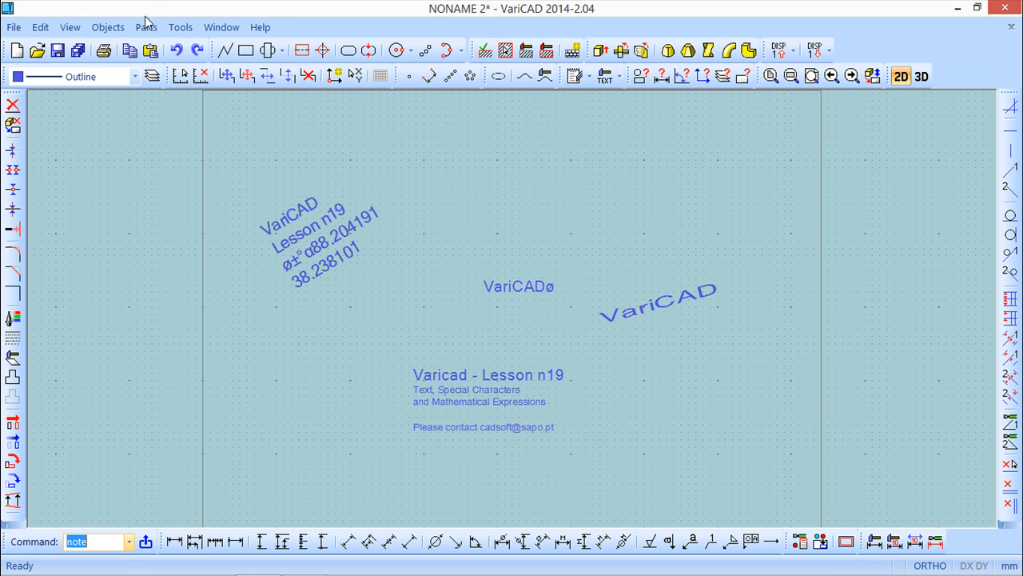
Step: Start a new multi-line note and write 'VariCAD' in it
left_click(108, 27)
mouse_move(142, 48)
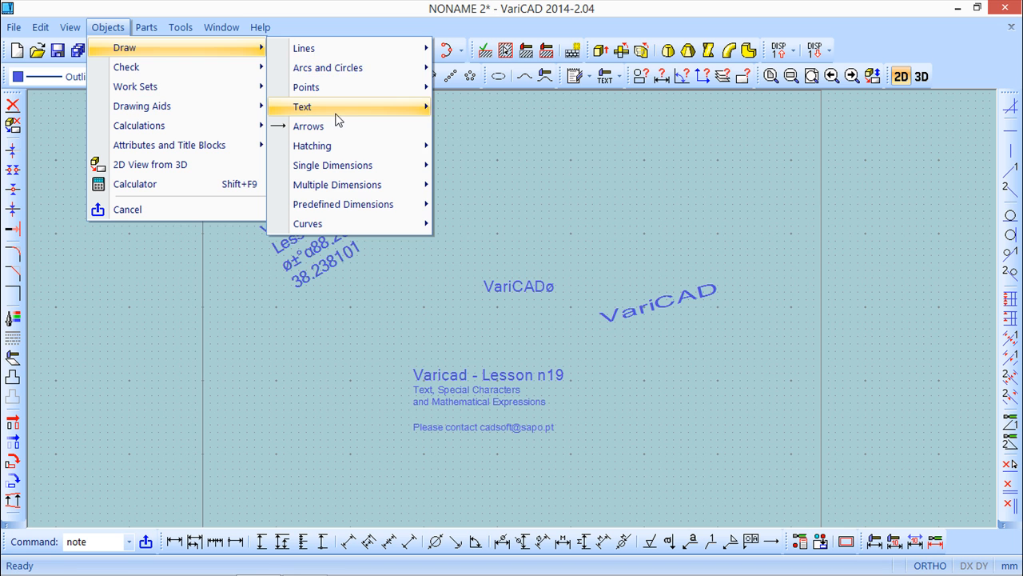
mouse_move(335, 112)
left_click(513, 110)
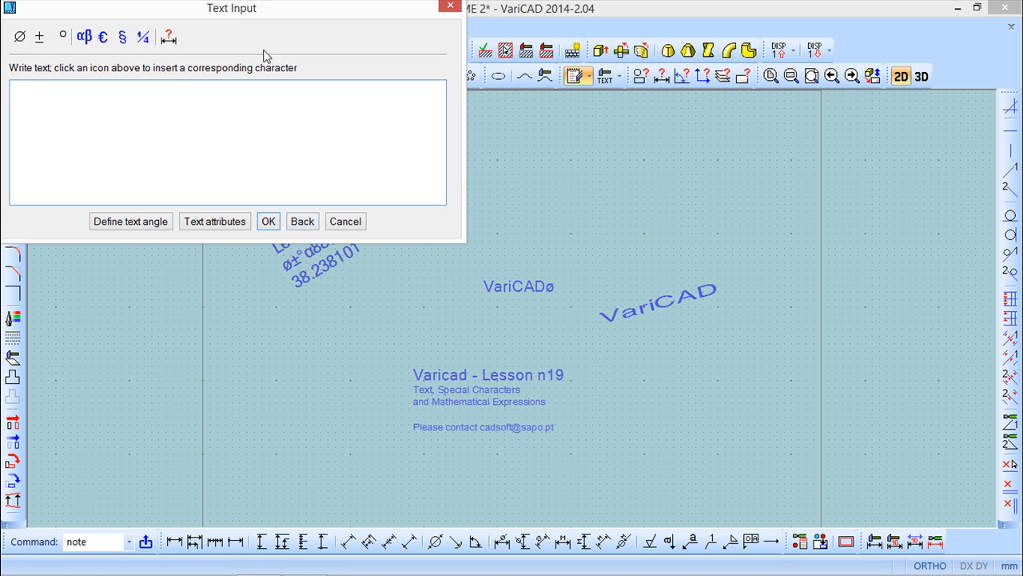
type("VariCAD")
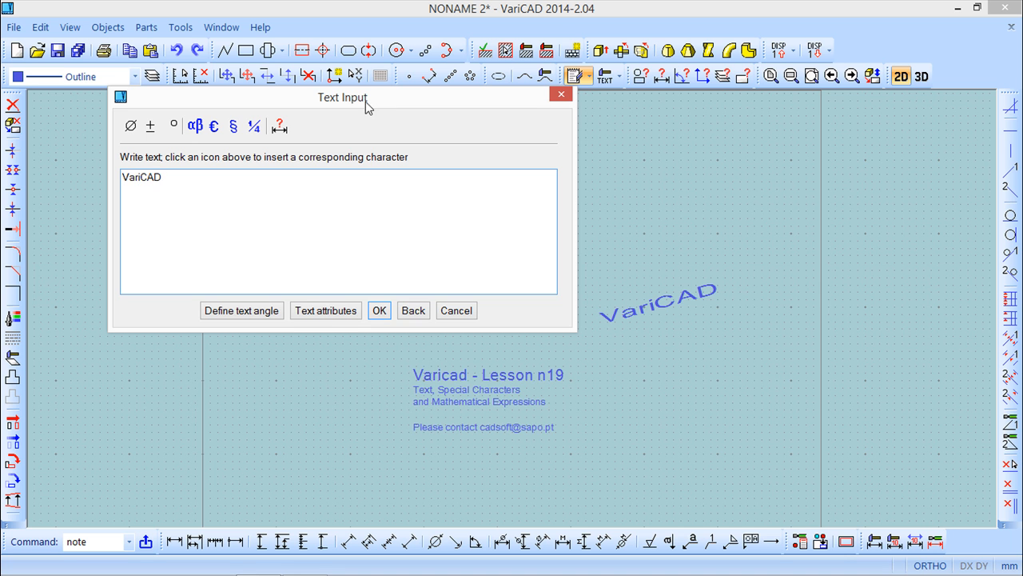
Step: Place the wide italic note to the right of the lesson title, below the angled note
left_click(326, 310)
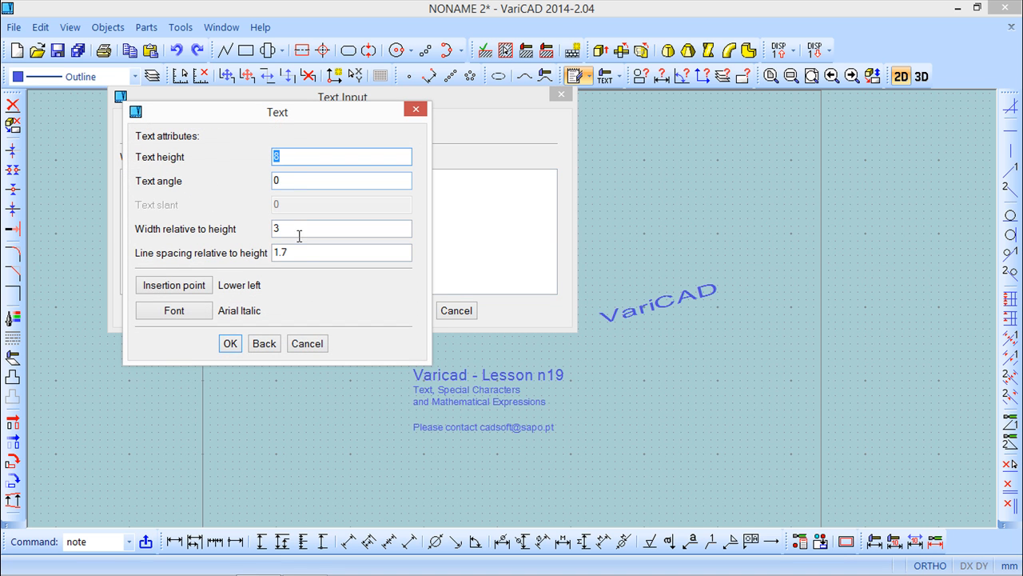
left_click(229, 344)
left_click(377, 311)
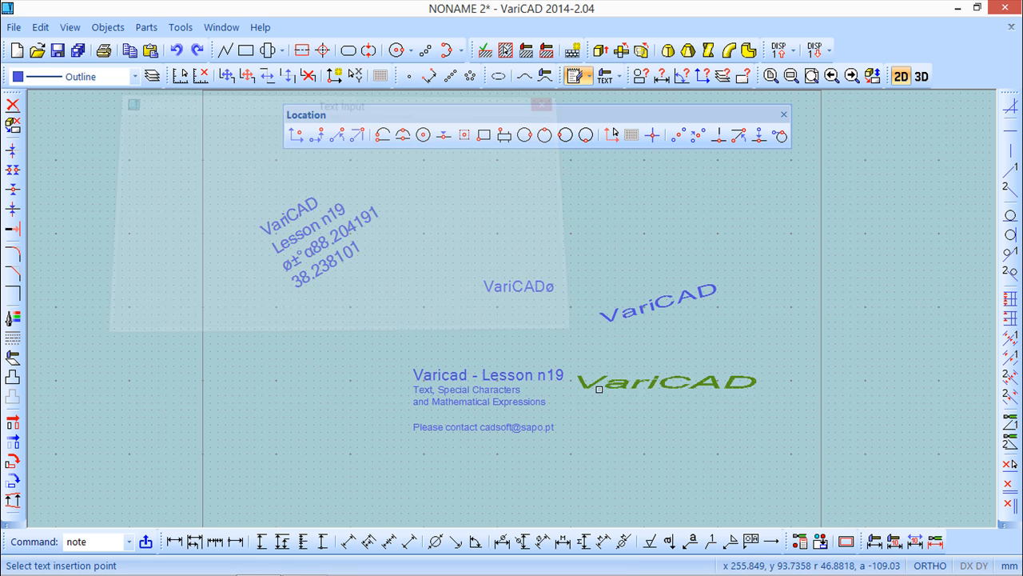
left_click(604, 377)
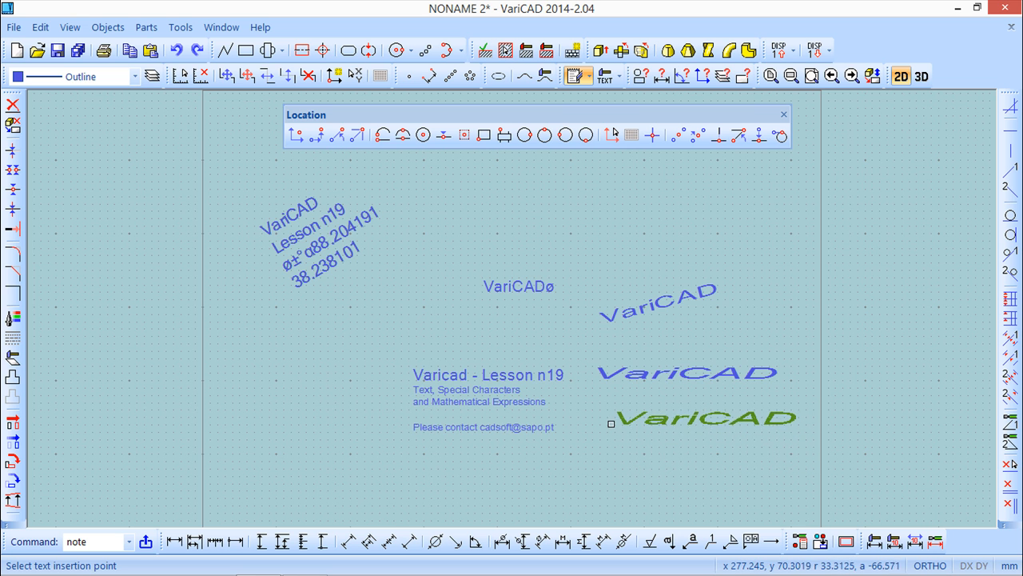
key("Escape")
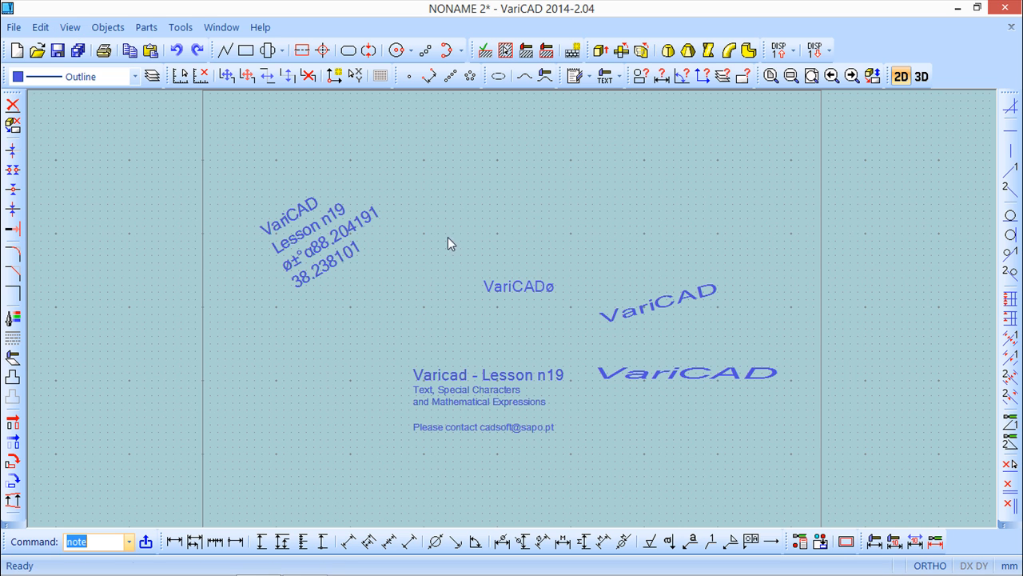
left_click(109, 30)
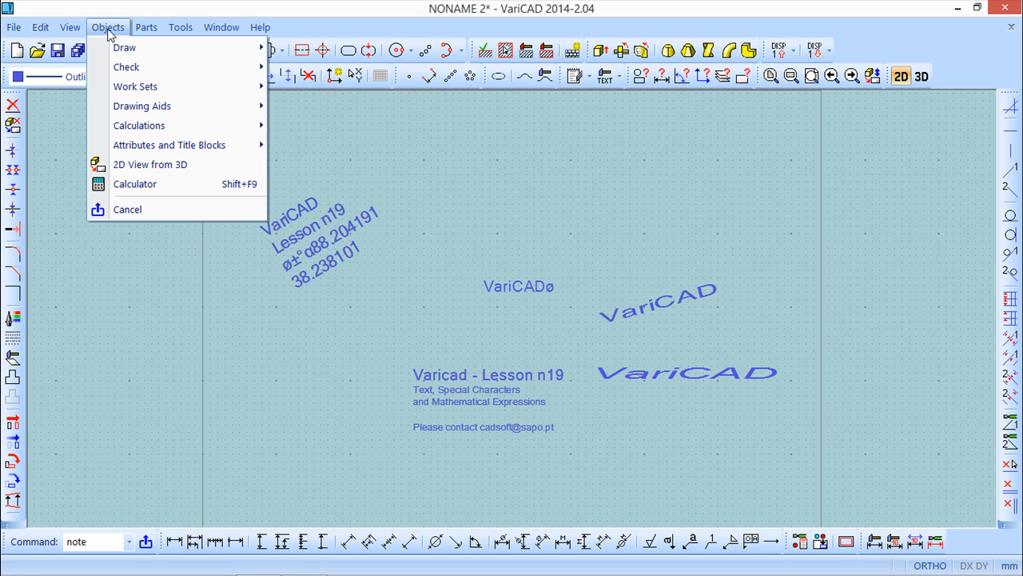
mouse_move(134, 50)
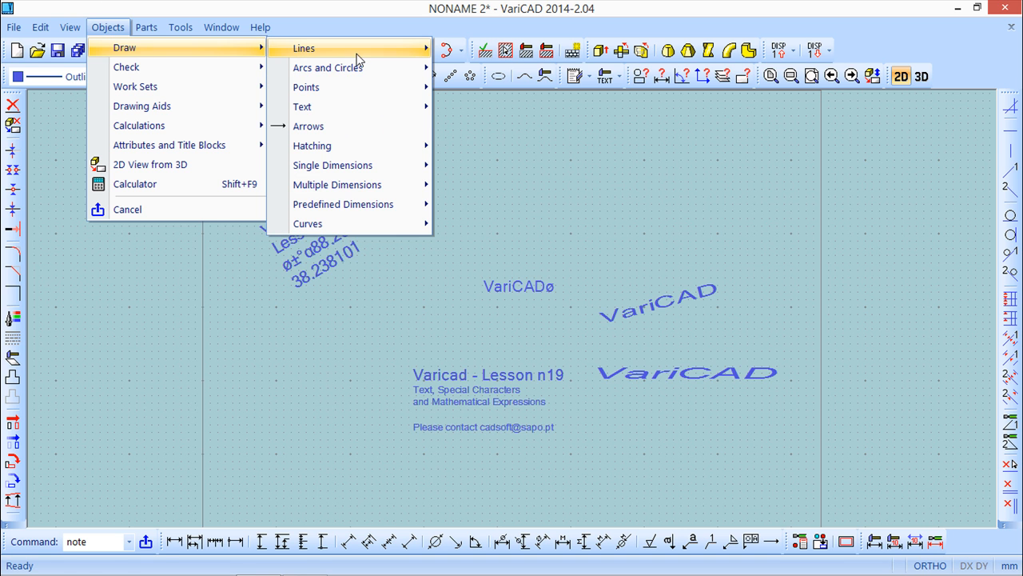
mouse_move(349, 110)
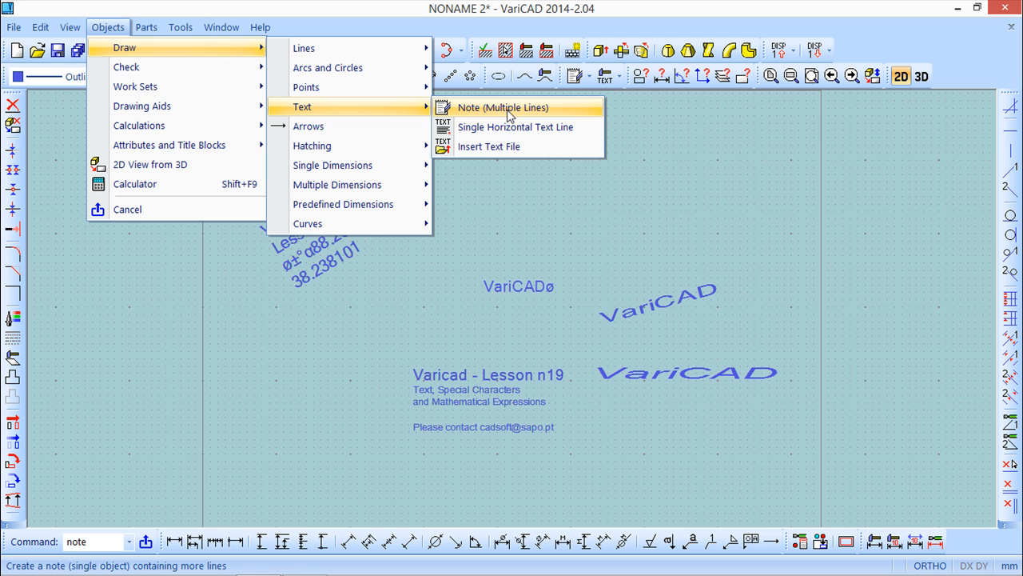
left_click(506, 110)
left_click_drag(792, 8, 636, 138)
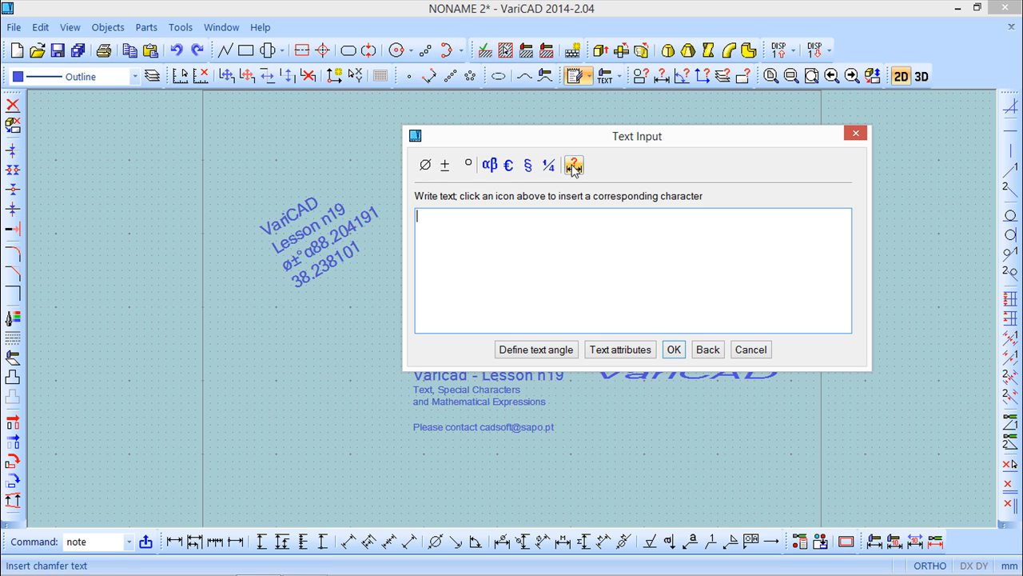
left_click(855, 136)
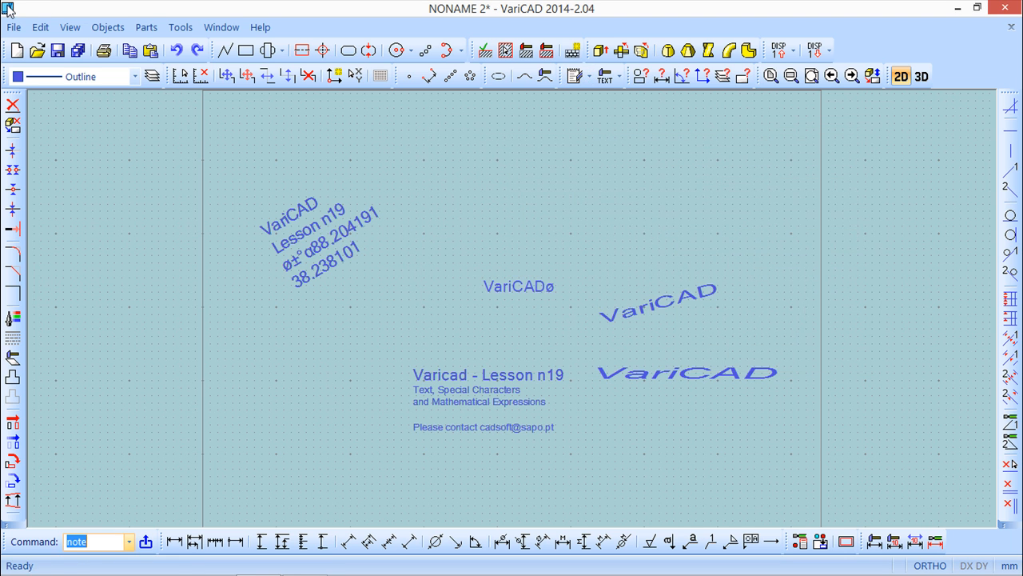
left_click(107, 27)
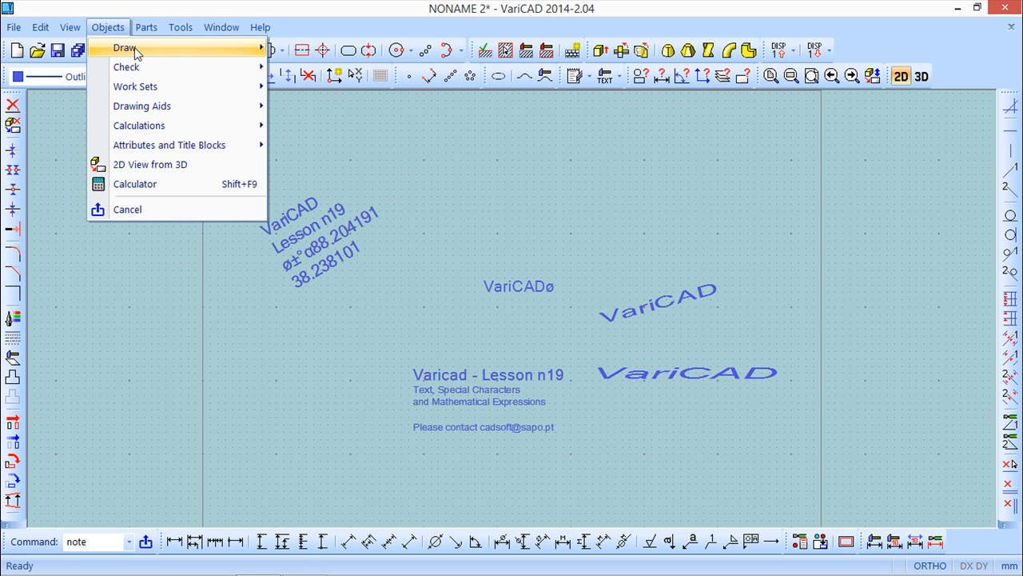
mouse_move(135, 48)
mouse_move(329, 110)
left_click(498, 126)
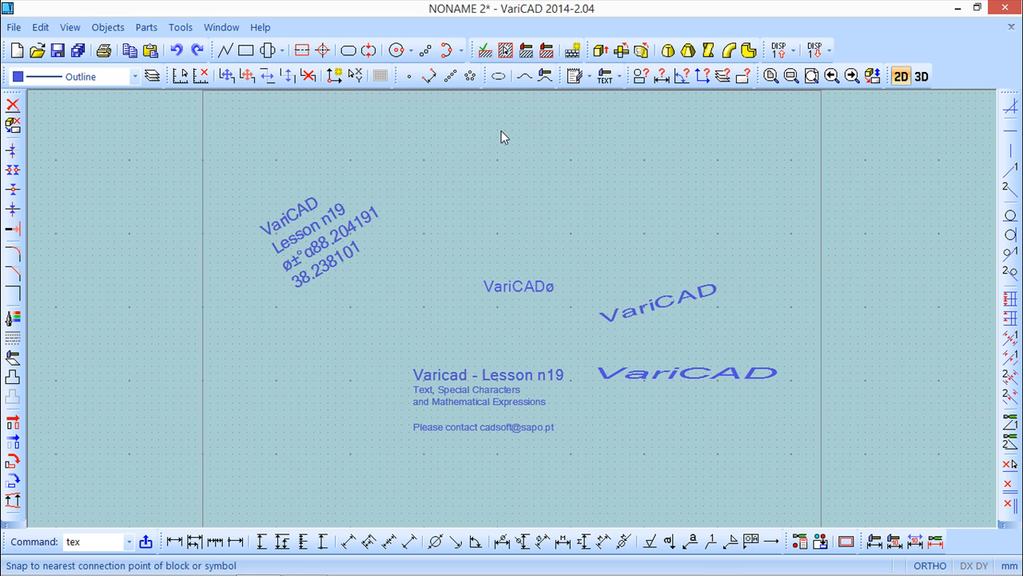
left_click(544, 209)
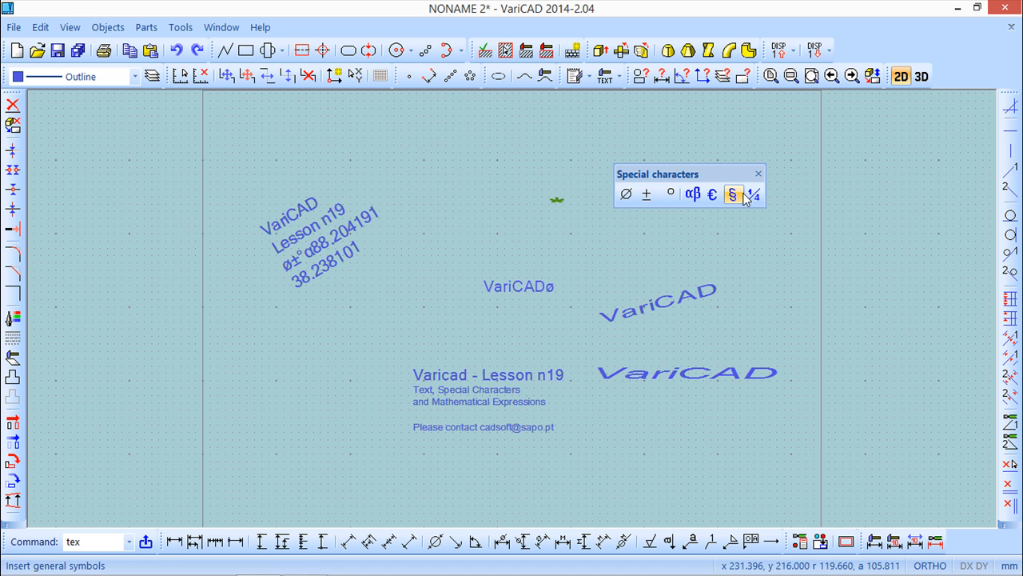
left_click(758, 173)
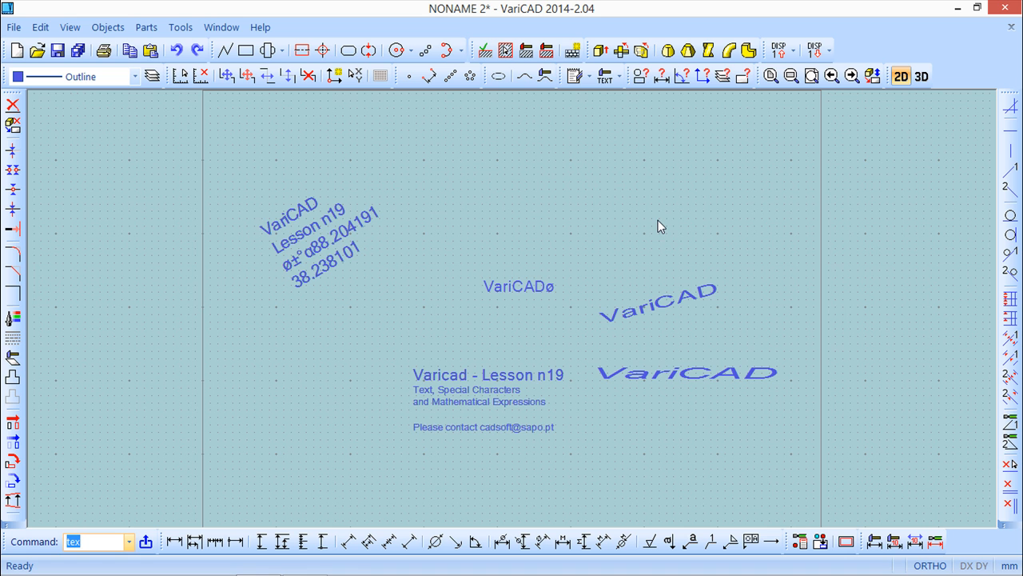
Step: Start a new multi-line note
left_click(101, 30)
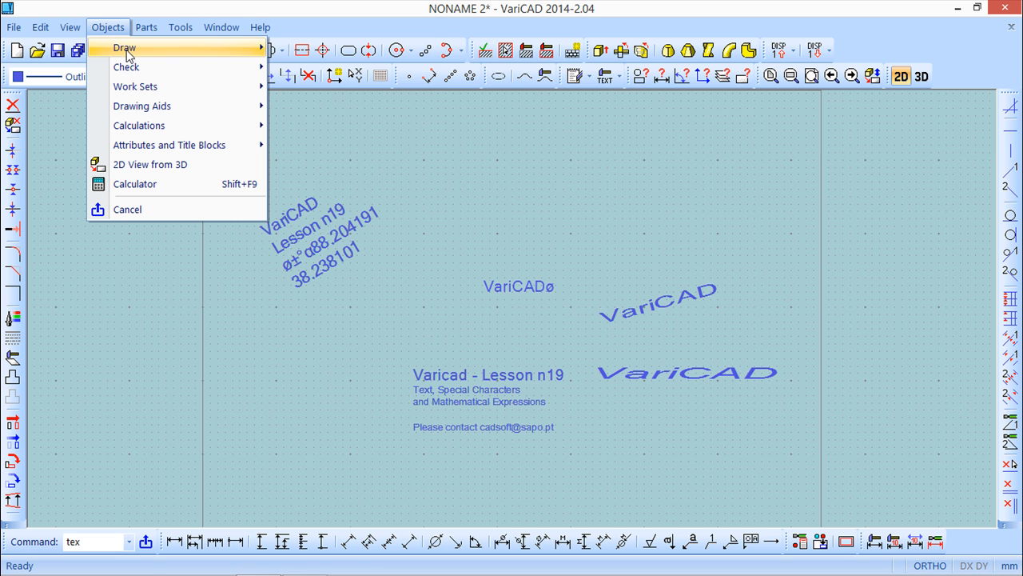
mouse_move(127, 49)
mouse_move(332, 114)
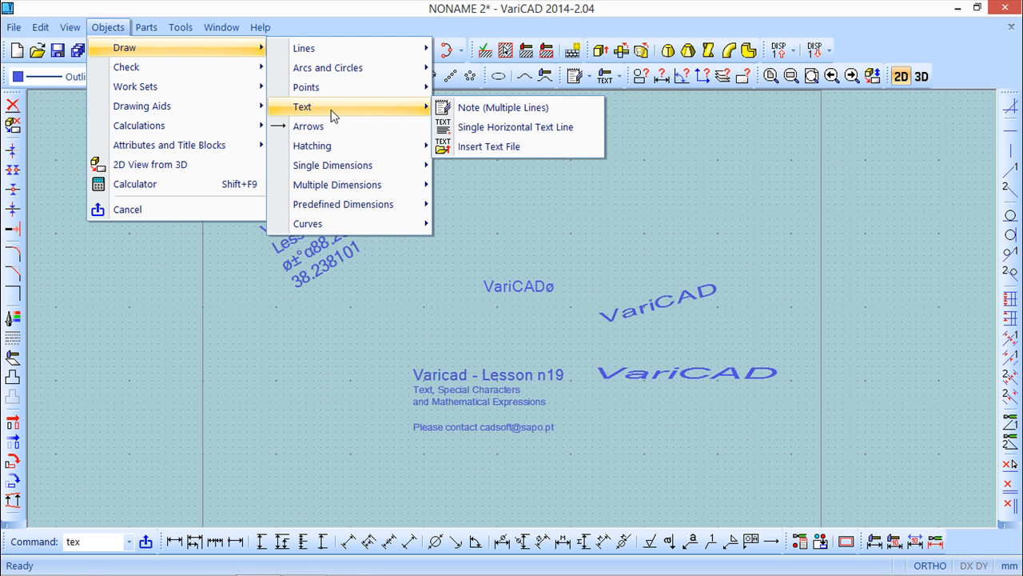
left_click(473, 109)
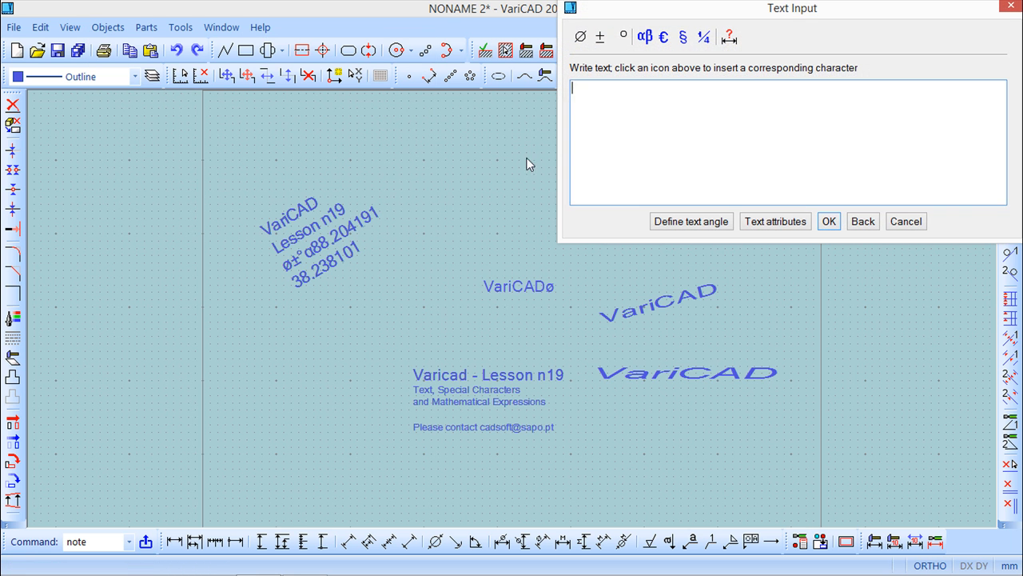
left_click_drag(770, 12, 626, 103)
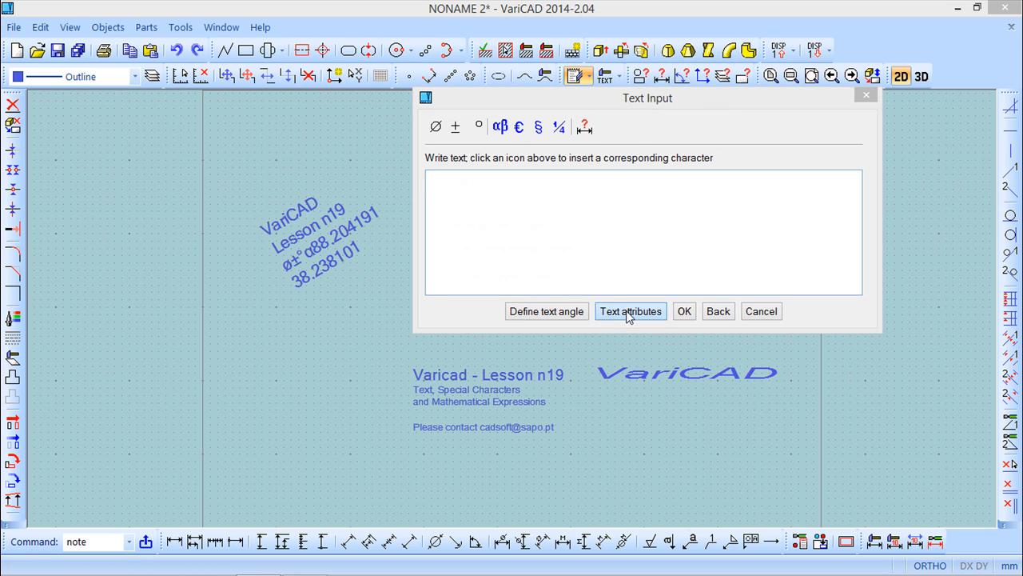
Step: Try the note's font as VariCAD Standard and Arial Black, and cancel the text attributes without applying them
left_click(629, 311)
left_click(488, 314)
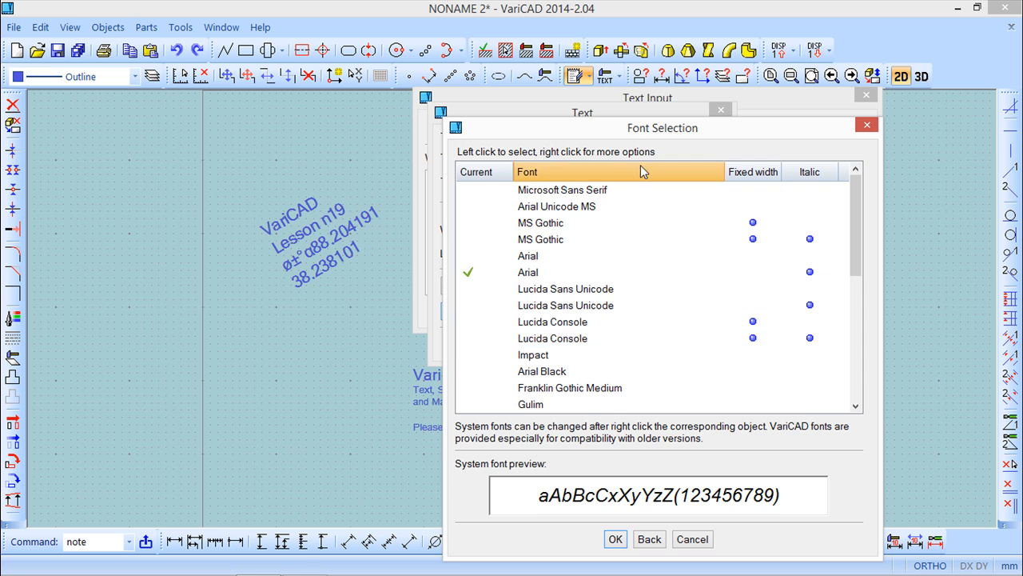
left_click_drag(640, 129, 497, 83)
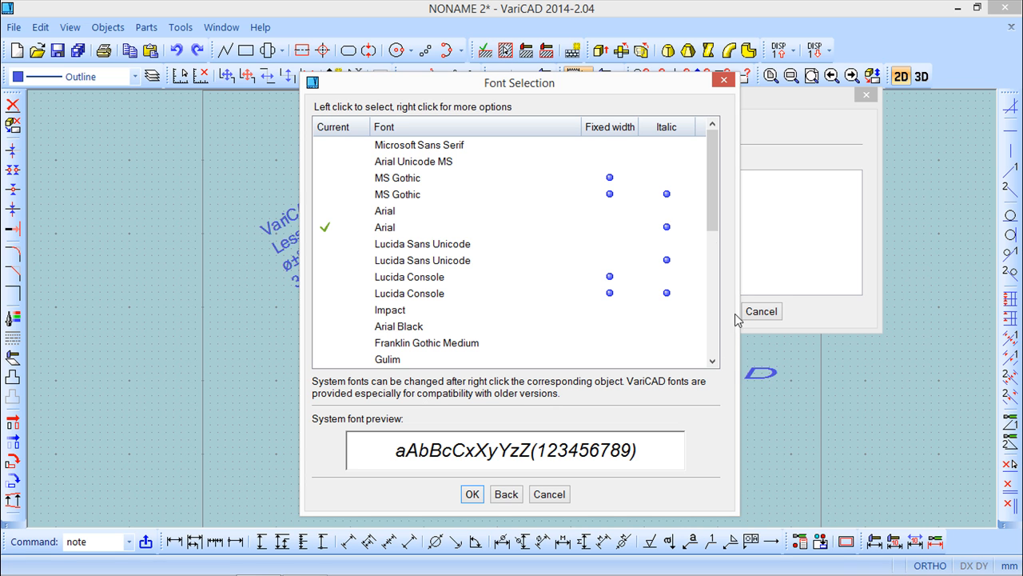
left_click_drag(710, 217, 709, 329)
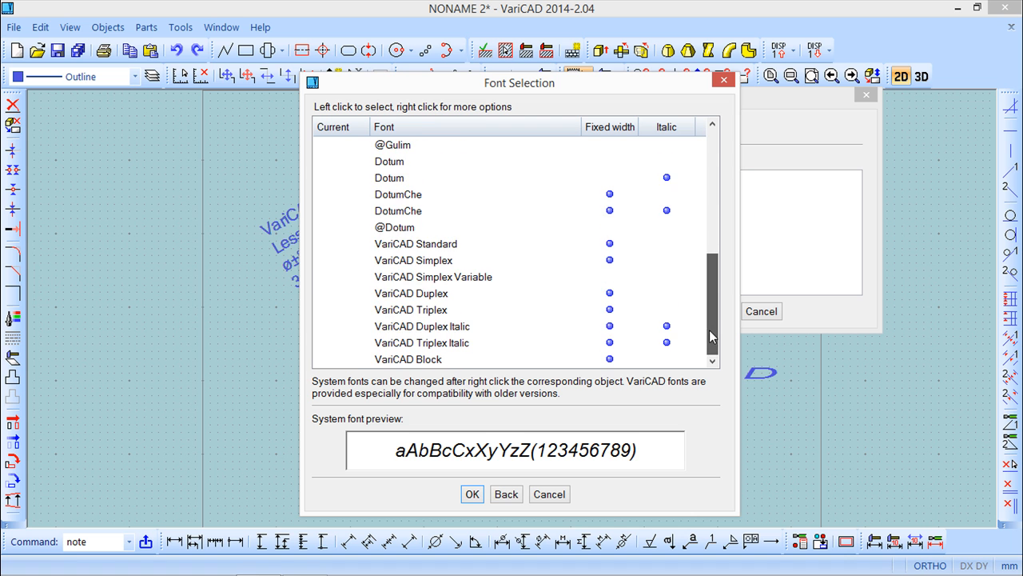
left_click(393, 245)
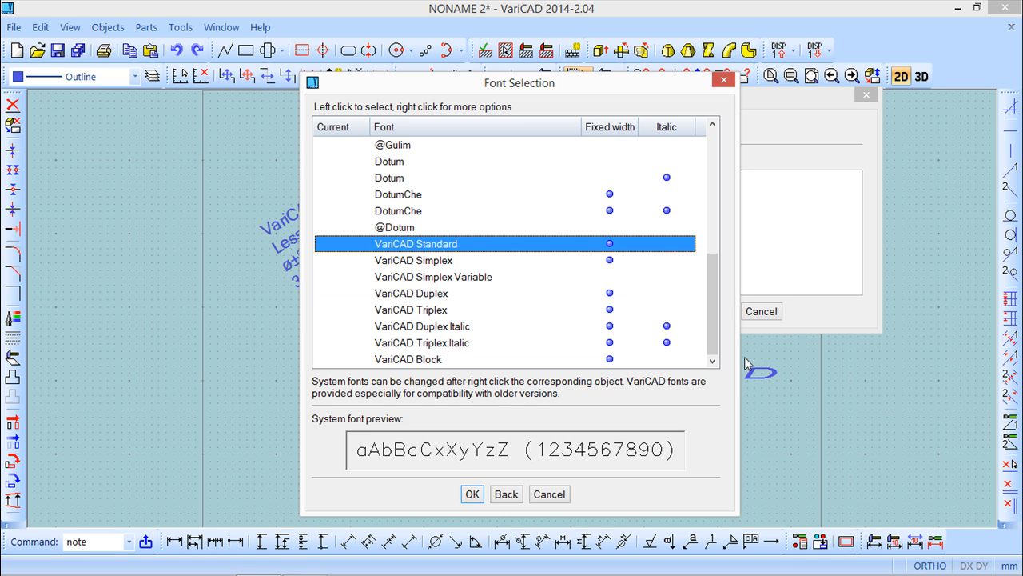
left_click_drag(714, 310, 713, 184)
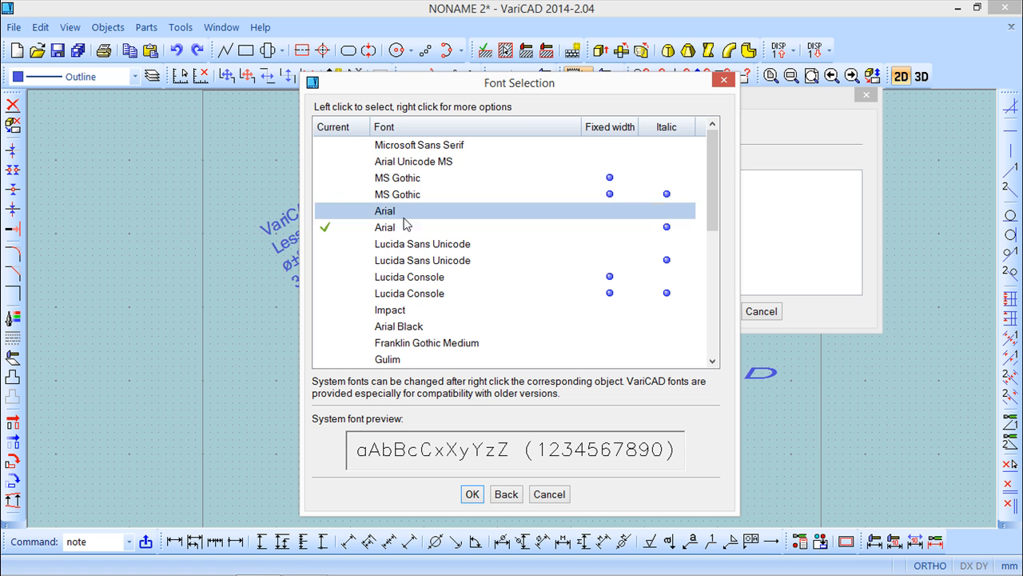
left_click(409, 326)
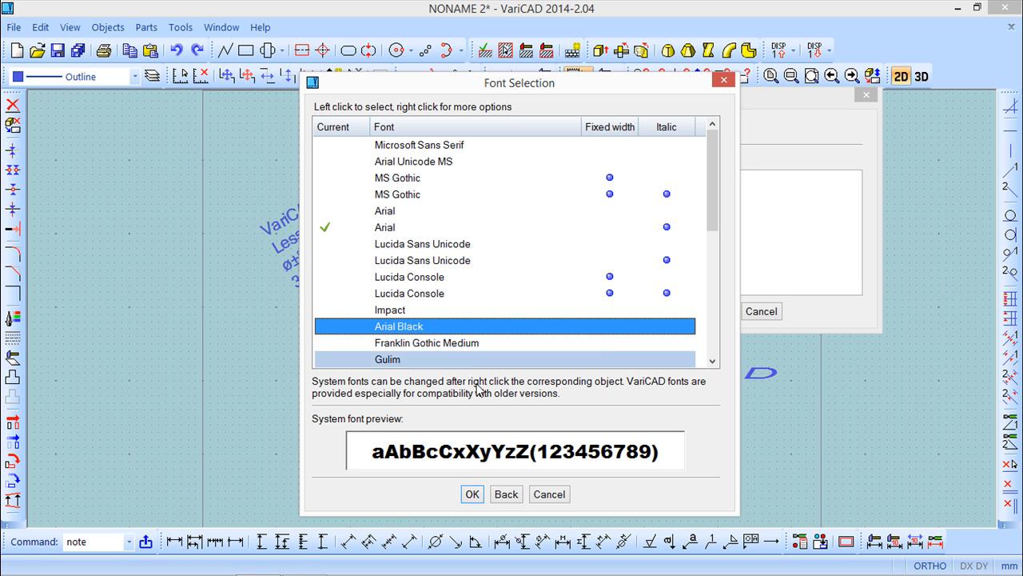
left_click(471, 494)
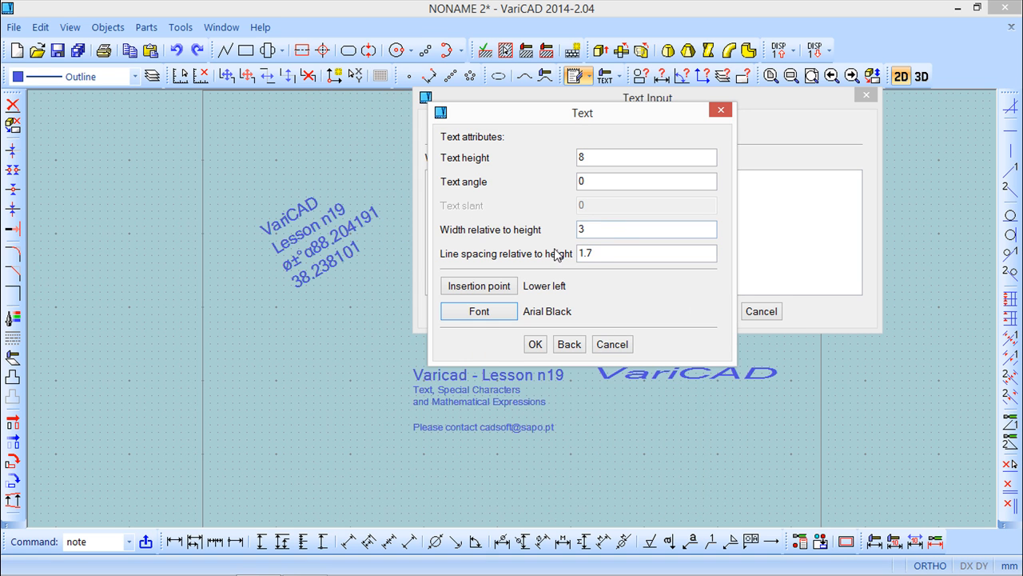
left_click(613, 343)
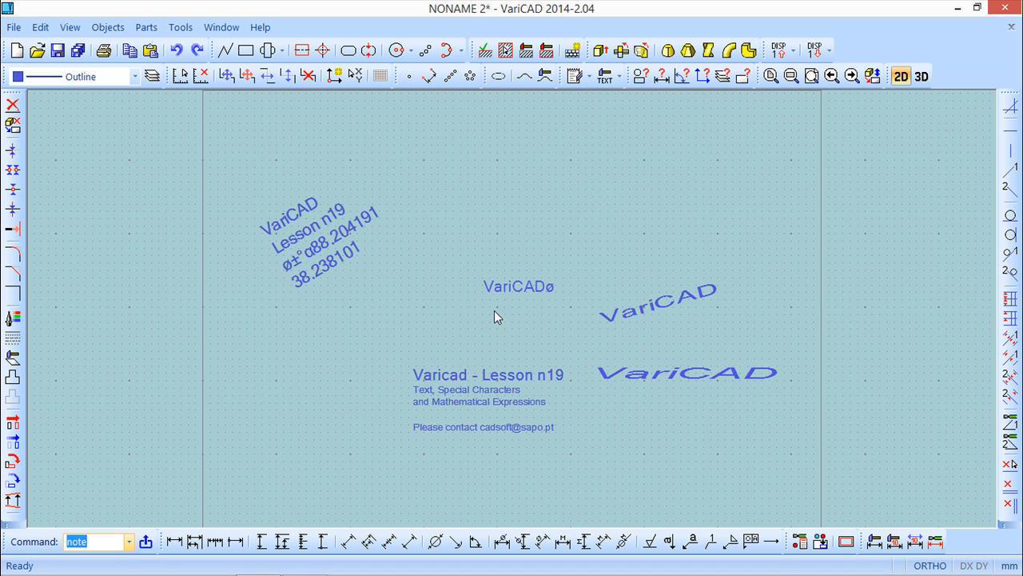
Step: Open the calculator and compute 5+3
middle_click_drag(431, 263, 389, 290)
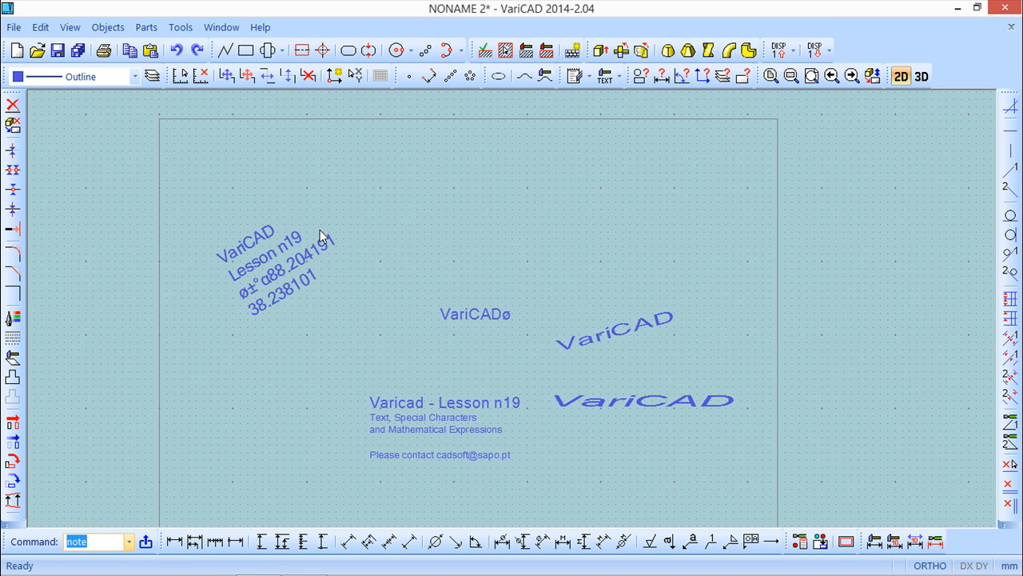
left_click(106, 29)
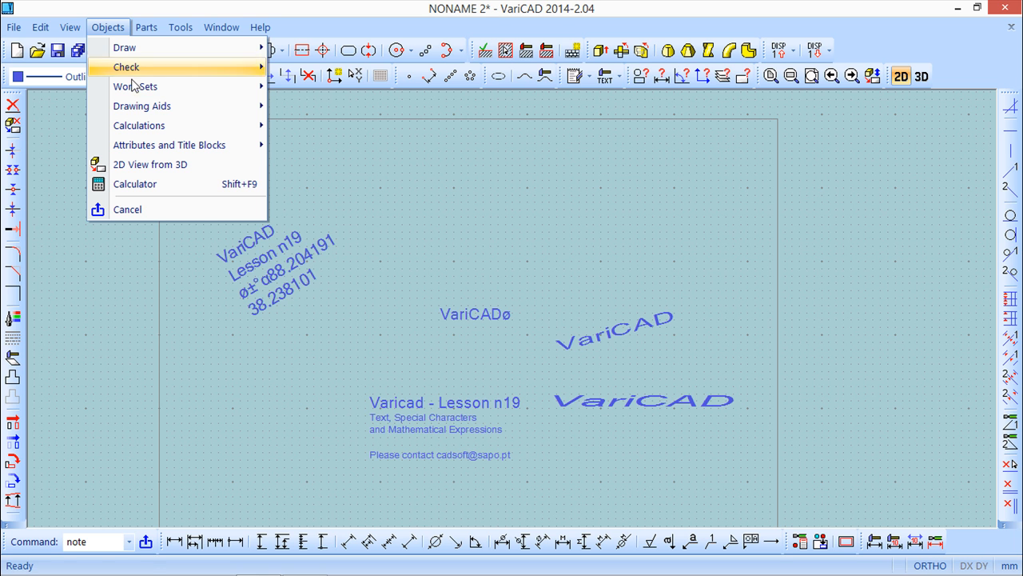
left_click(161, 185)
left_click_drag(508, 151, 580, 166)
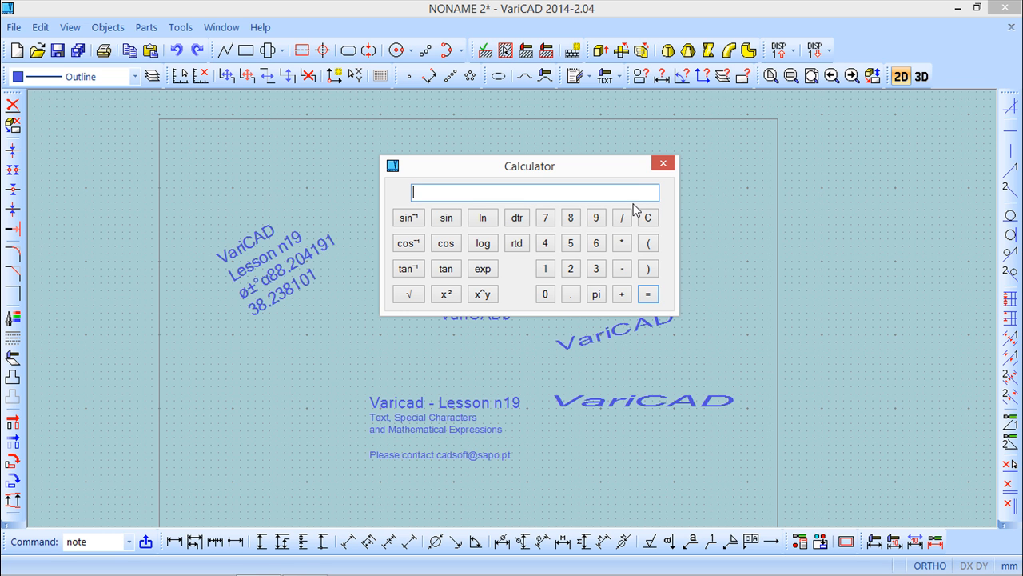
left_click(571, 244)
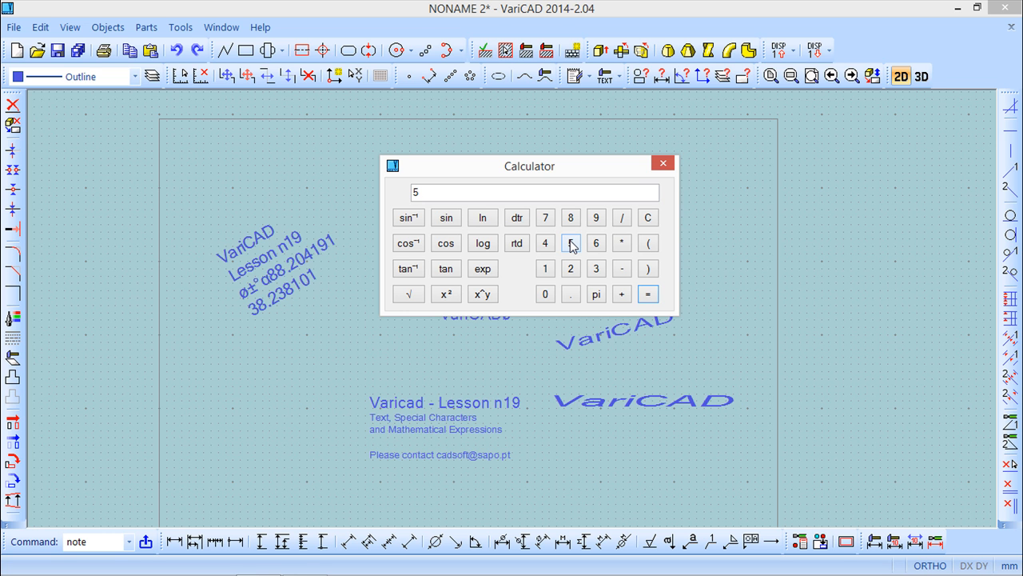
type("+3")
key("Return")
Step: Compute 9 raised to the power of 3 in the calculator
left_click(439, 192)
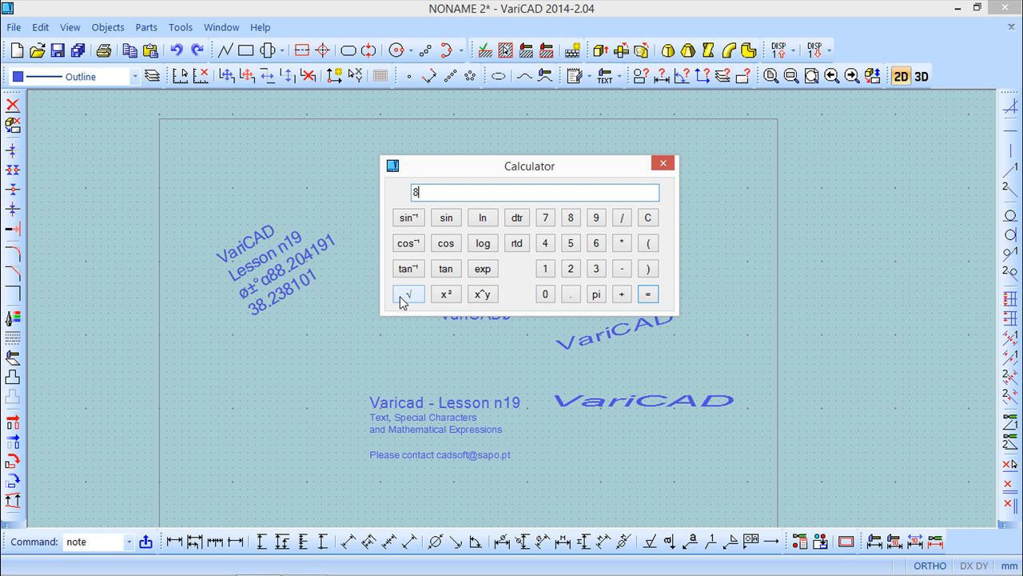
key("BackSpace")
left_click(596, 221)
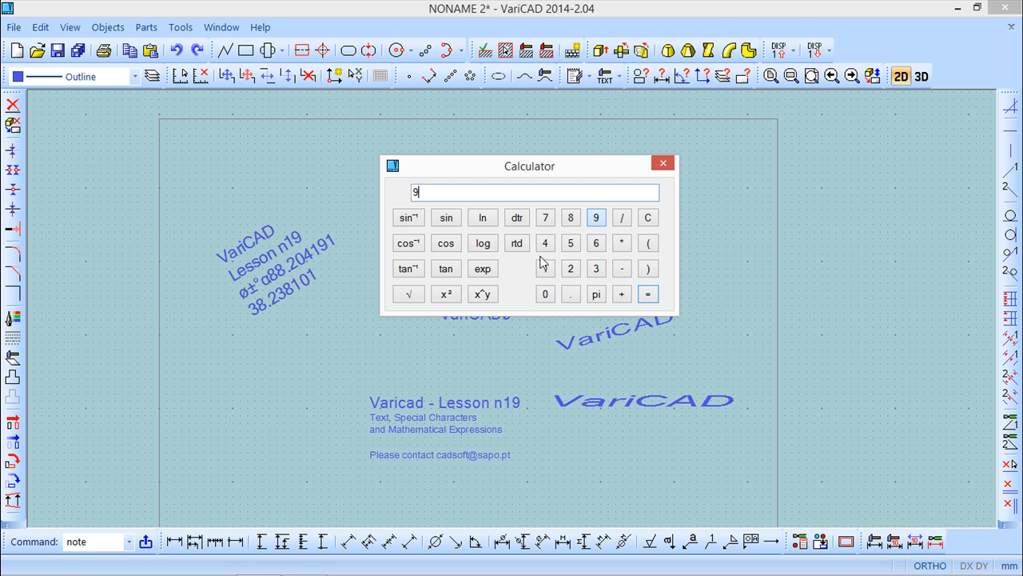
left_click(483, 294)
left_click(595, 269)
left_click(648, 294)
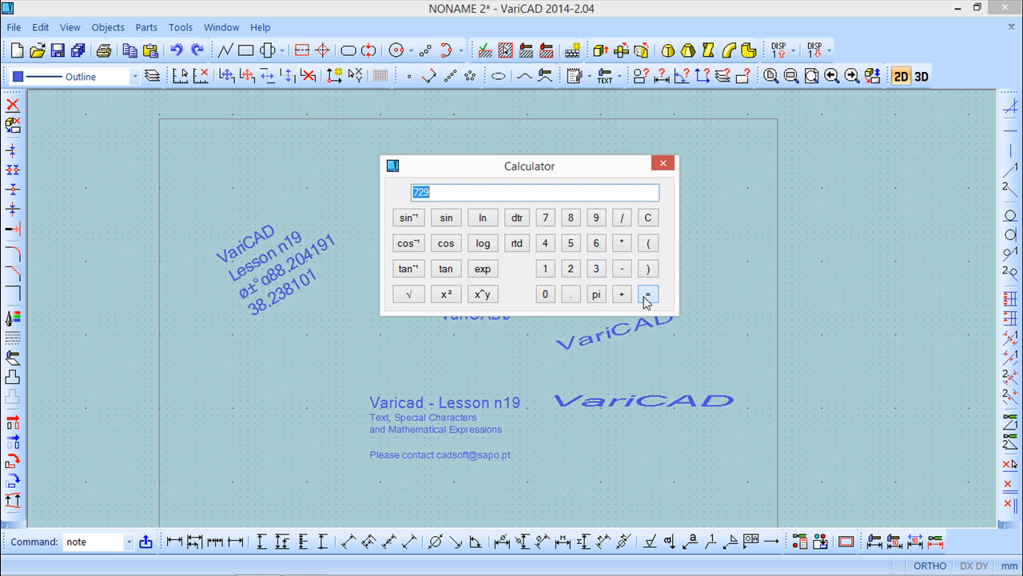
Step: Compute the square of 9 in the calculator, closing the parenthesis of the sqr expression
left_click(596, 268)
left_click(446, 295)
key("BackSpace")
key("BackSpace")
key("BackSpace")
key("BackSpace")
key("BackSpace")
left_click(446, 295)
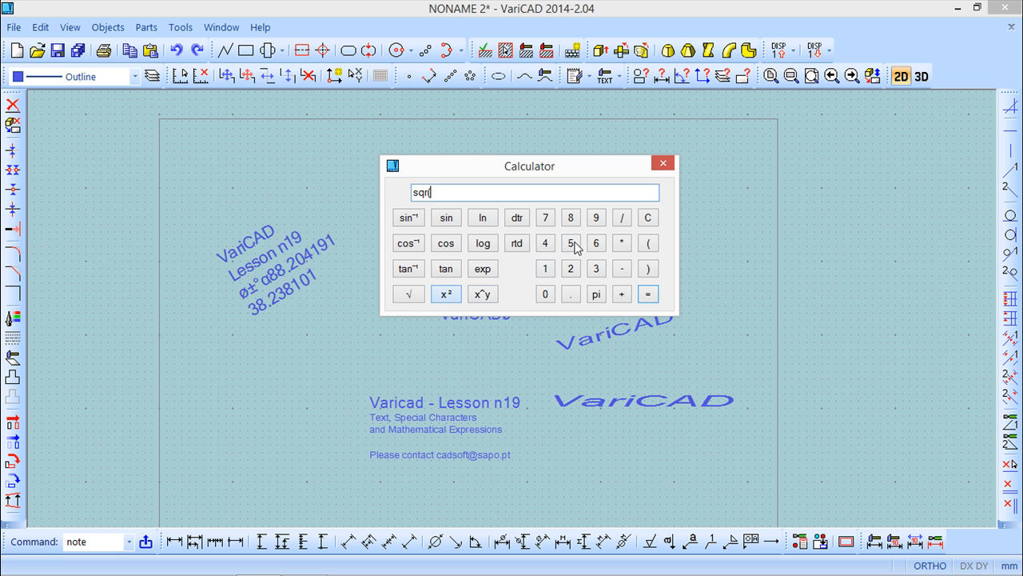
left_click(595, 217)
left_click(650, 294)
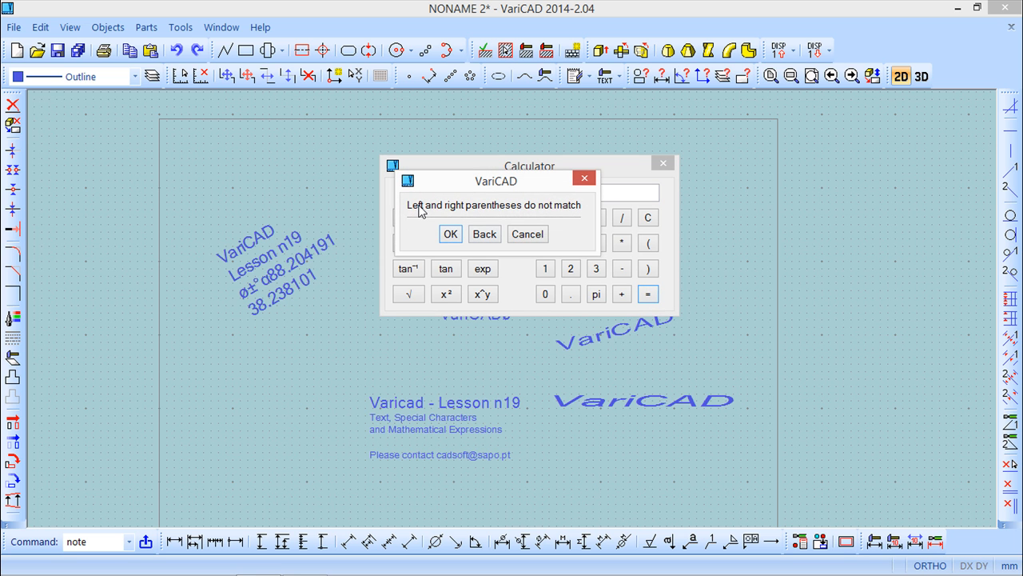
left_click(451, 234)
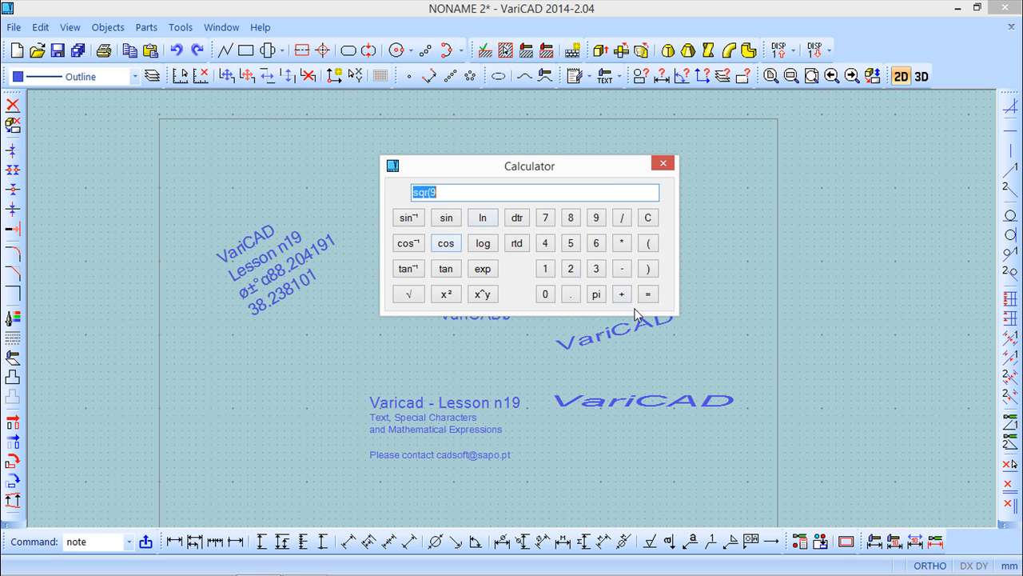
left_click(458, 194)
left_click(654, 269)
left_click(654, 295)
Step: Compute the square root of 81 in the calculator with the sqrt function
left_click(508, 195)
left_click(409, 296)
key("BackSpace")
key("BackSpace")
key("BackSpace")
key("BackSpace")
key("BackSpace")
key("BackSpace")
key("BackSpace")
left_click(410, 295)
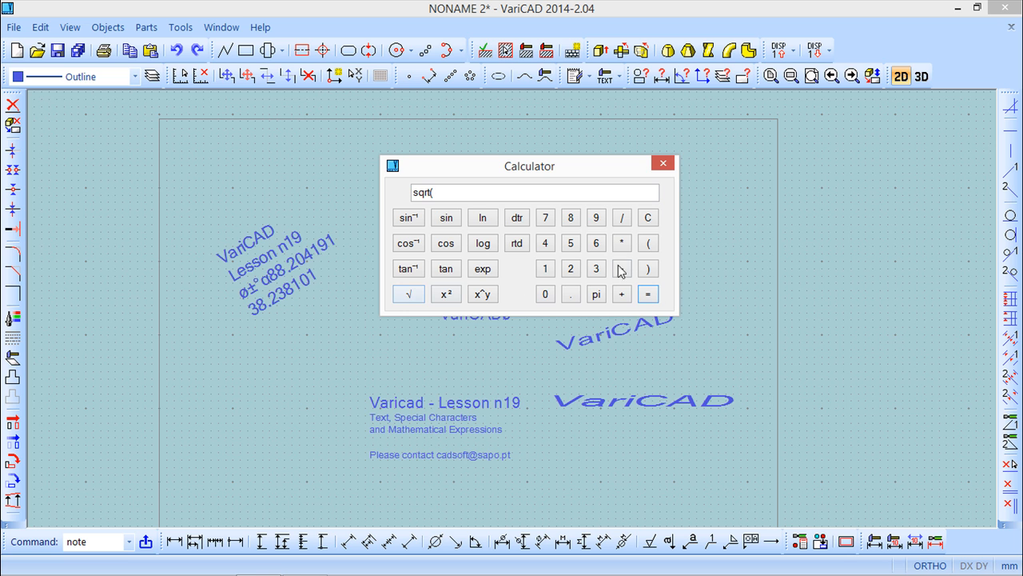
left_click(571, 218)
left_click(546, 269)
left_click(648, 269)
left_click(648, 294)
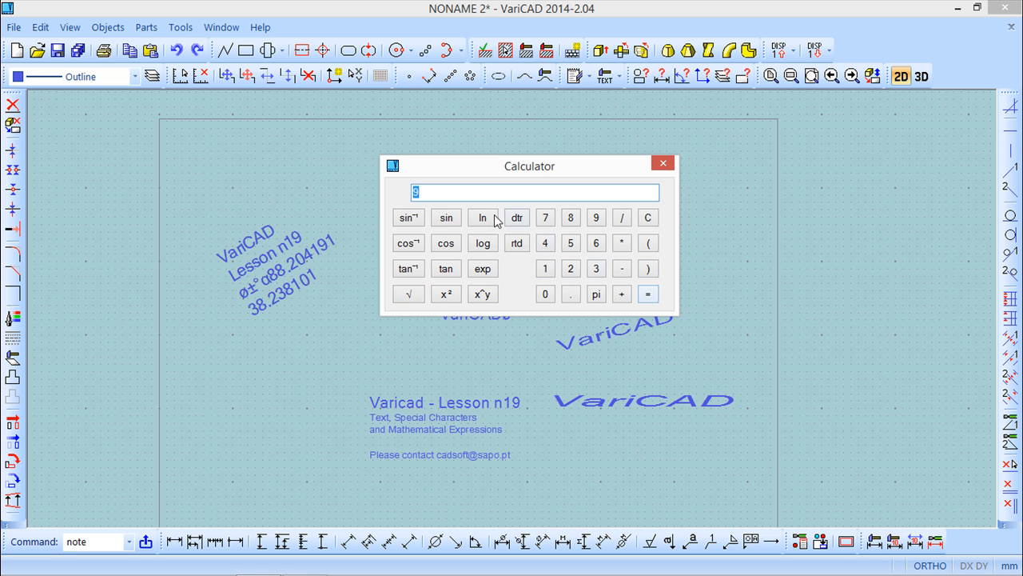
Step: Evaluate the expression (3+5)*2+4 in the calculator and close it
left_click(462, 194)
key("BackSpace")
type("3+5")
left_click(647, 243)
left_click(648, 269)
left_click(623, 244)
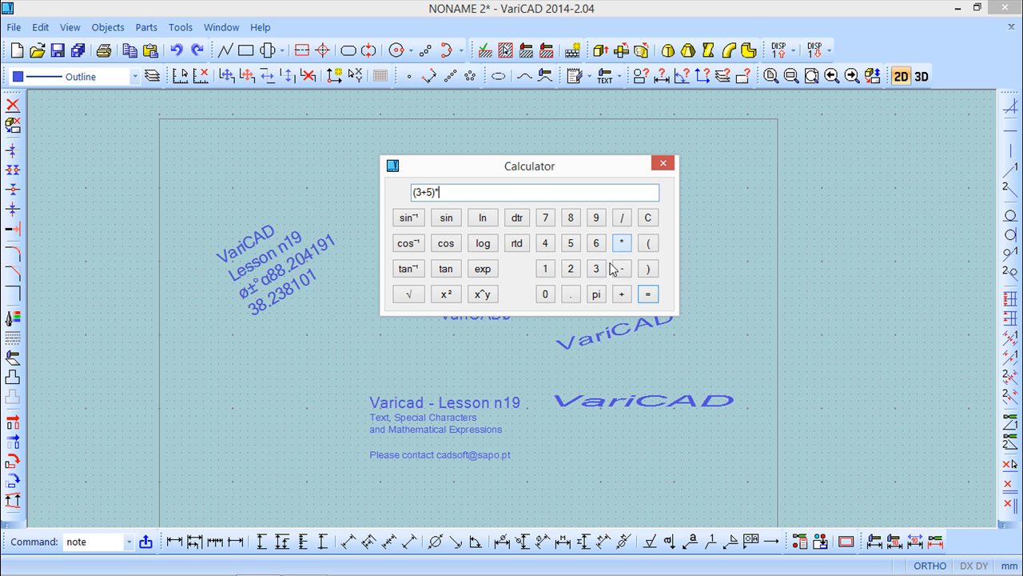
left_click(573, 272)
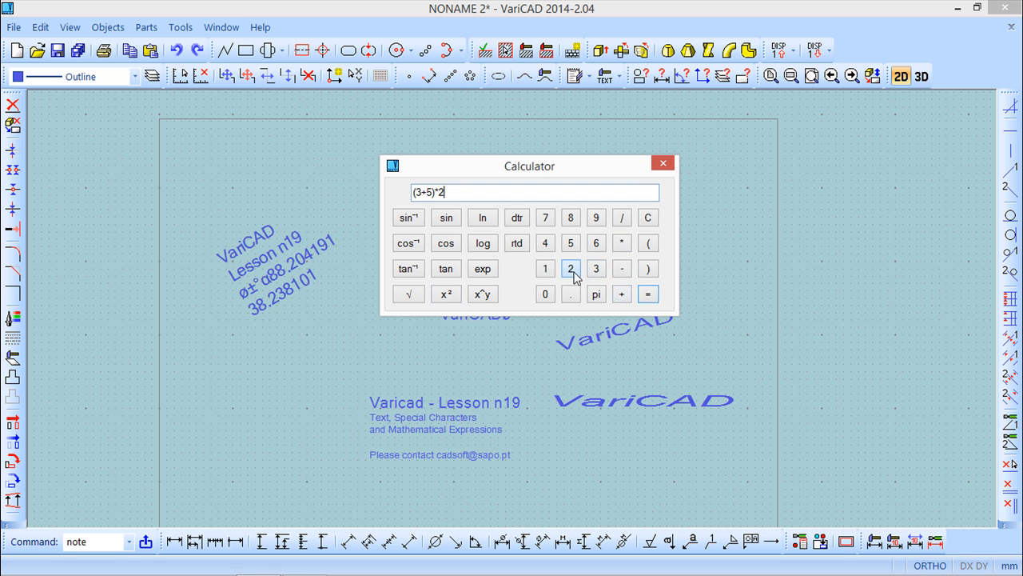
left_click(624, 295)
left_click(545, 243)
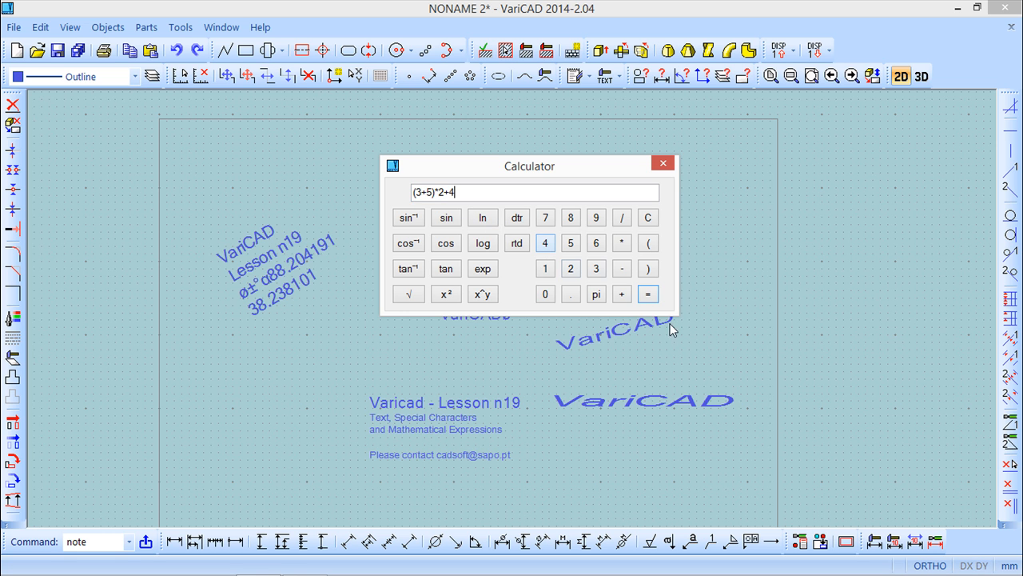
left_click(649, 295)
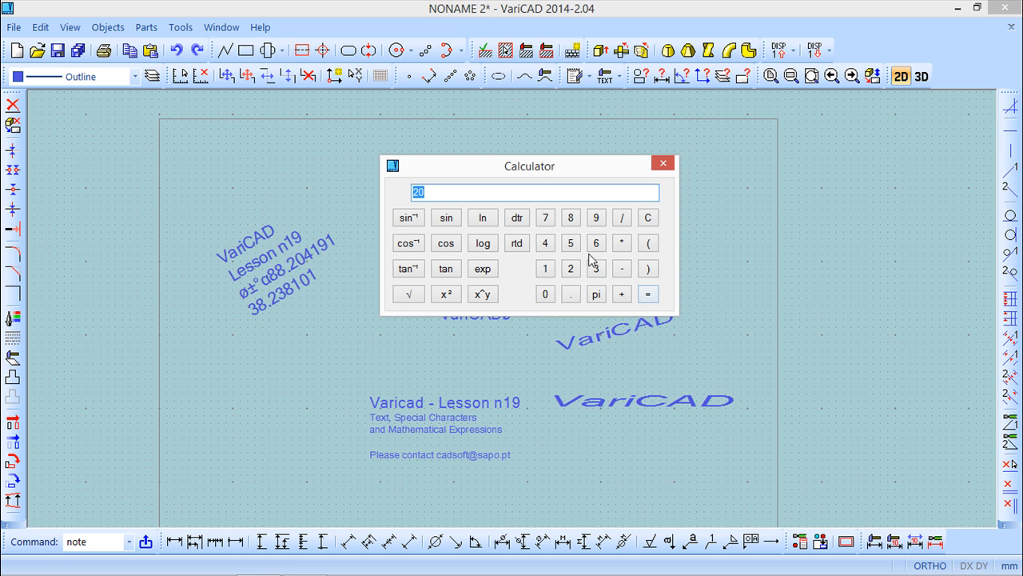
left_click(435, 191)
left_click(662, 166)
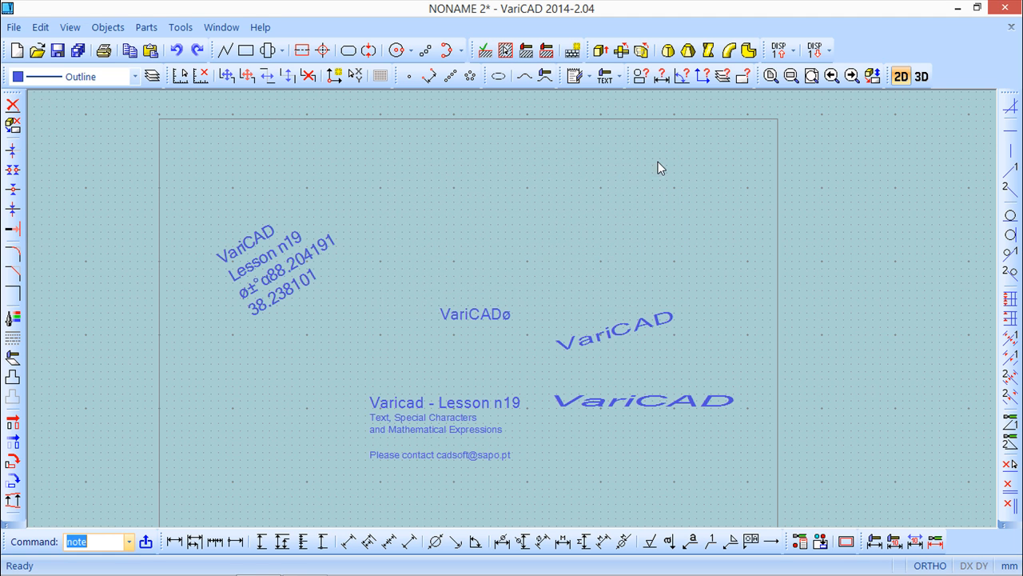